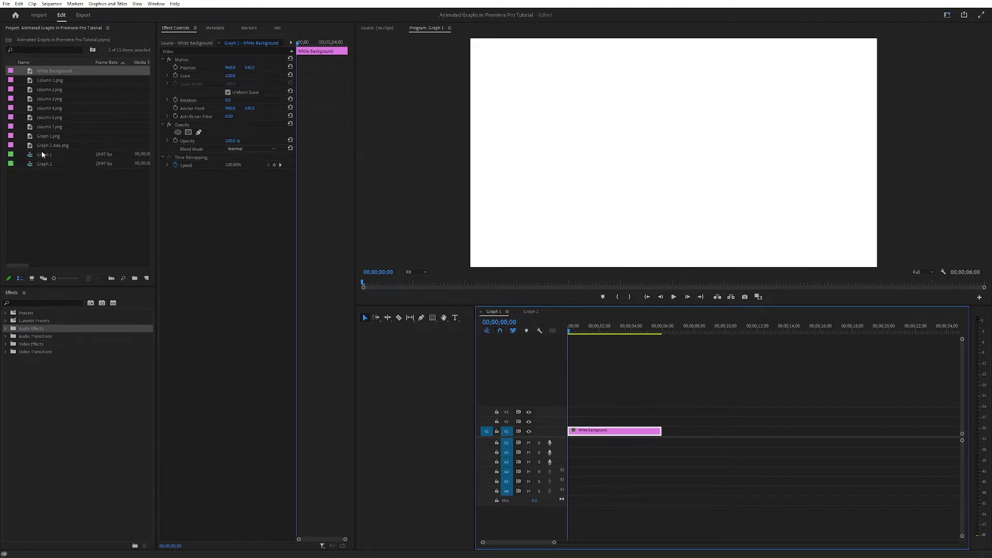
Add Graph 1.png on V2 and trim it to 6 seconds, ending with the White Background
left_click_drag(30, 138, 558, 423)
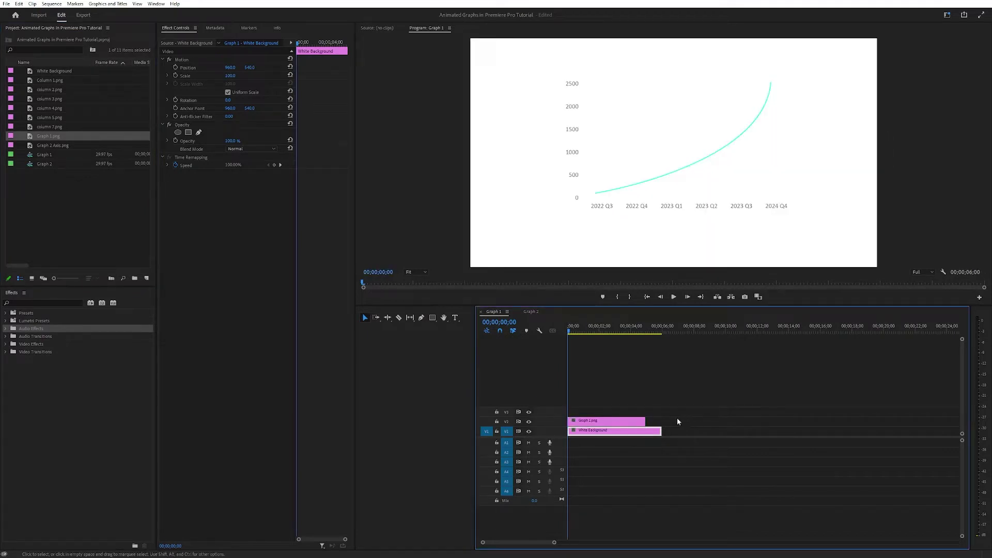
left_click_drag(645, 420, 662, 420)
left_click(647, 422)
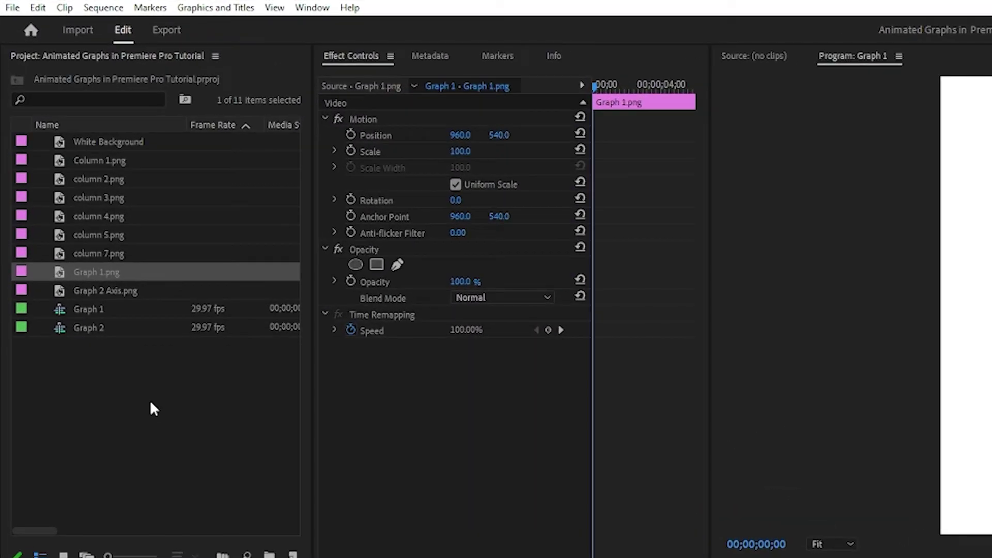
Create a new 1920×1080 Adjustment Layer and place it on V3 above Graph 1.png
right_click(151, 403)
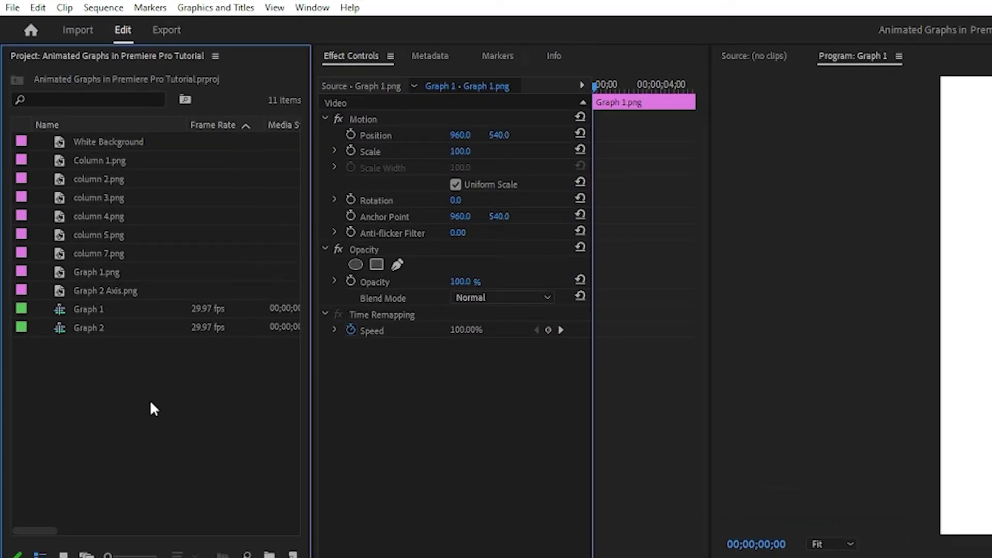
mouse_move(186, 469)
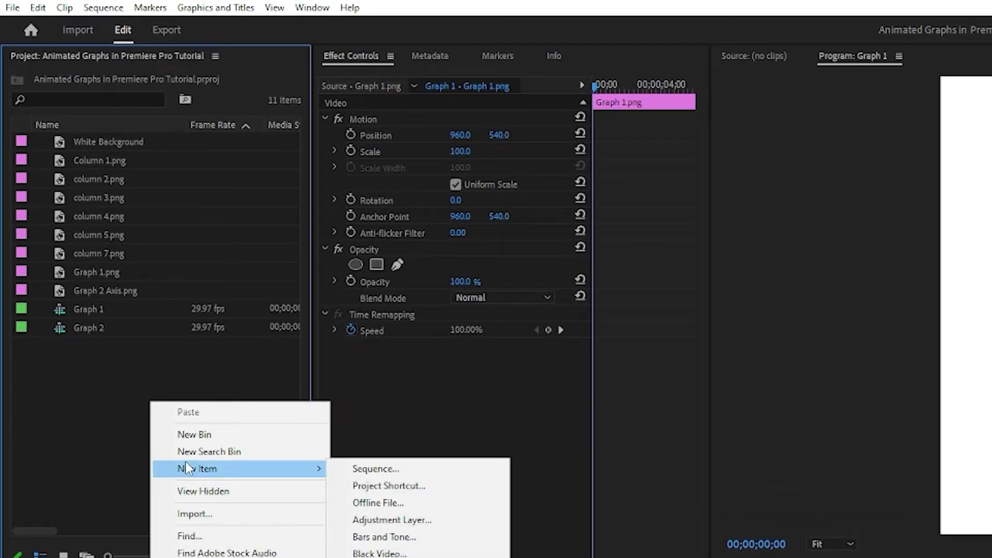
left_click(389, 521)
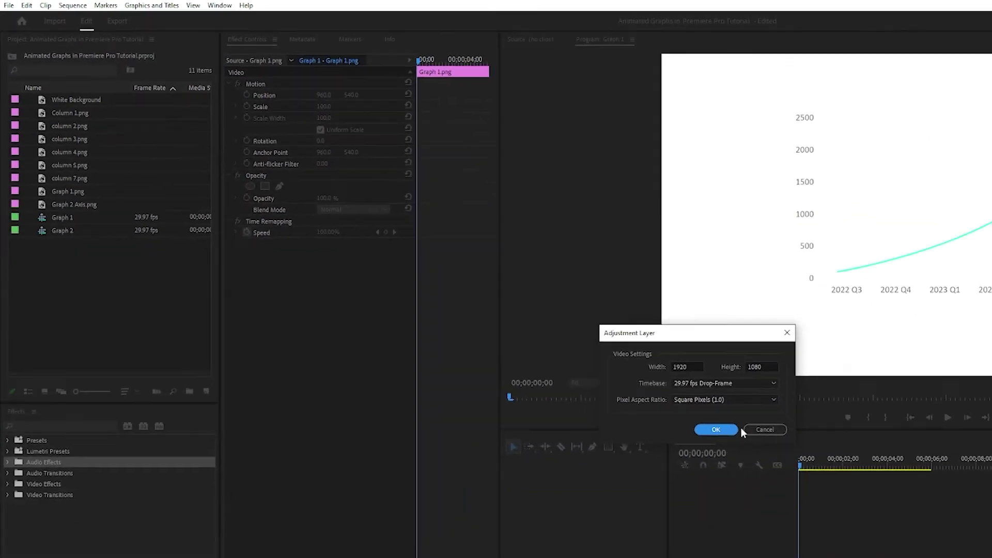
left_click(509, 306)
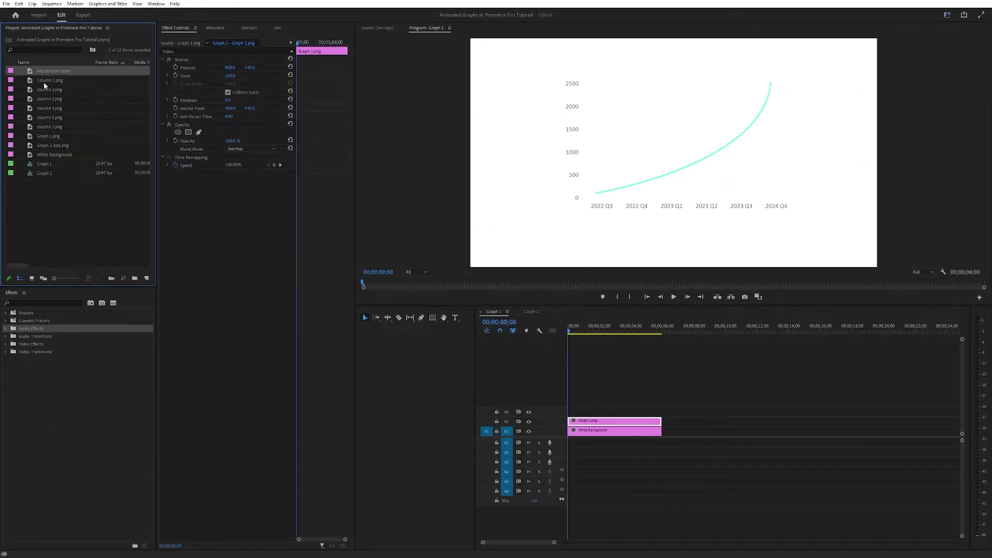
left_click_drag(472, 299, 661, 410)
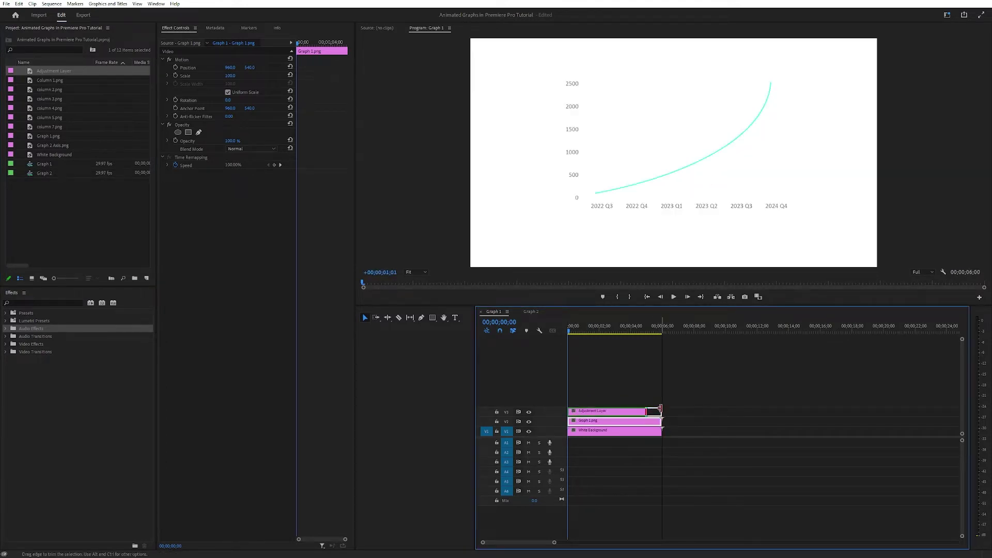
Add a rectangular mask to the Adjustment Layer with Mask Feather set to 0
left_click(645, 412)
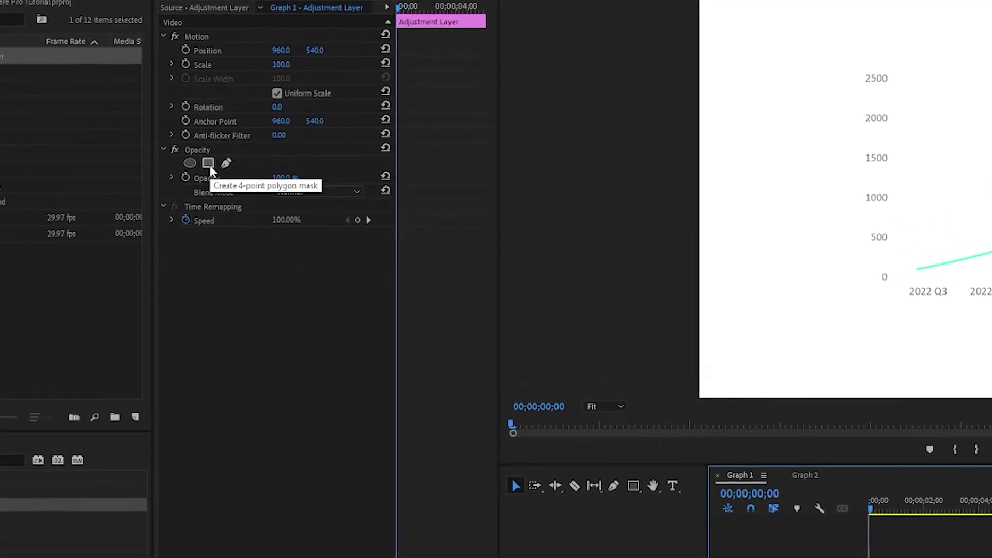
left_click(212, 165)
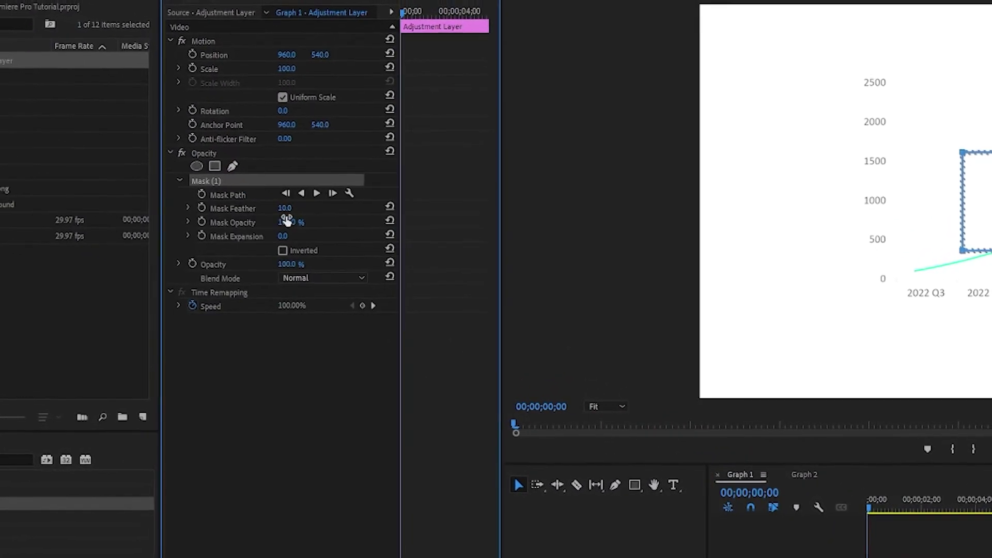
left_click_drag(280, 205, 266, 206)
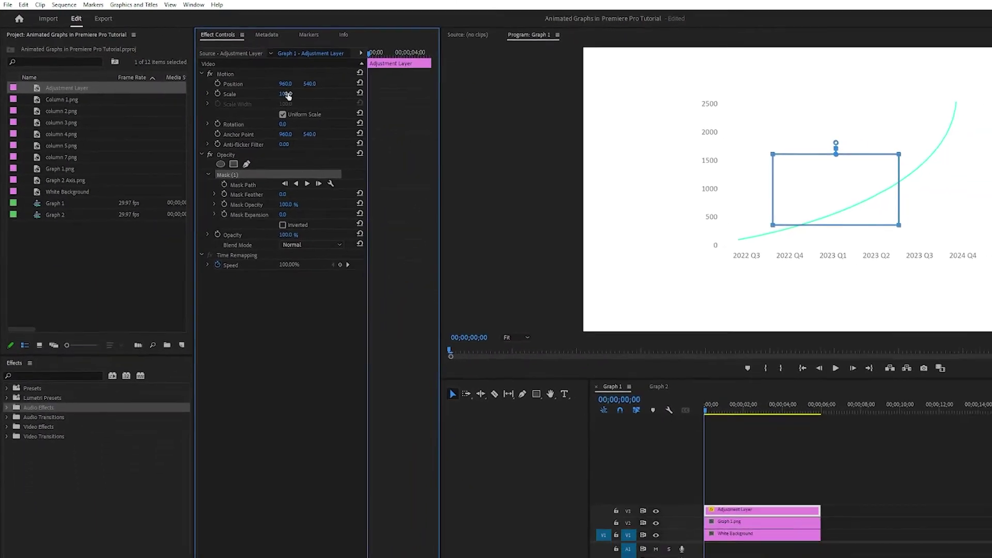
left_click_drag(341, 111, 382, 112)
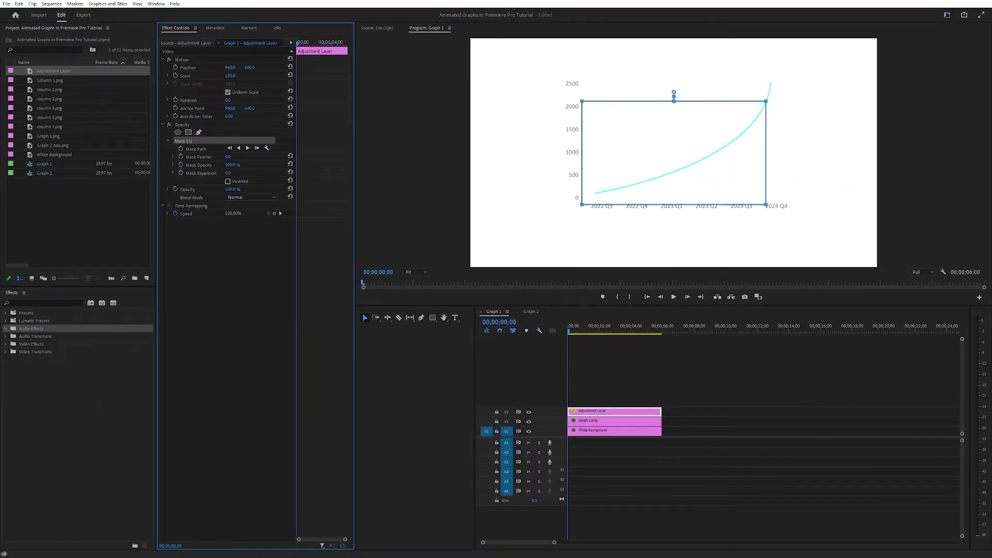
left_click_drag(230, 75, 241, 76)
Set the layer's Scale to 200 and position Mask (1) to frame the graph's plotted area
left_click(464, 125)
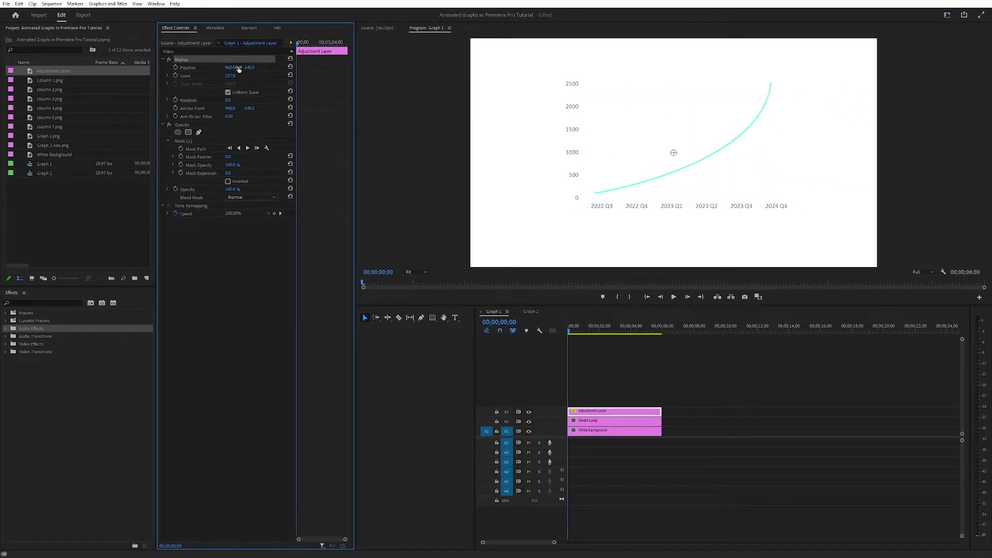
left_click(188, 142)
left_click_drag(702, 150, 715, 135)
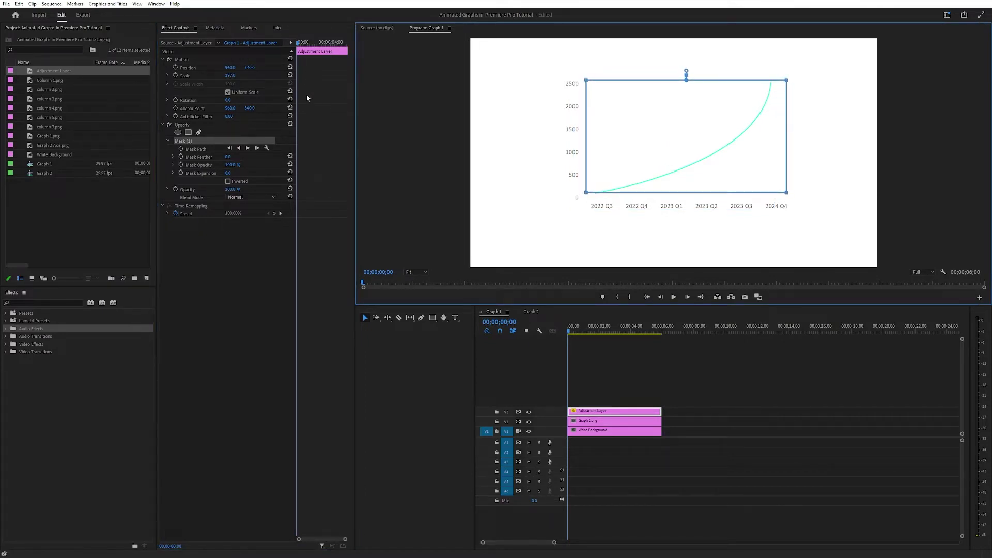
left_click(230, 76)
type("2")
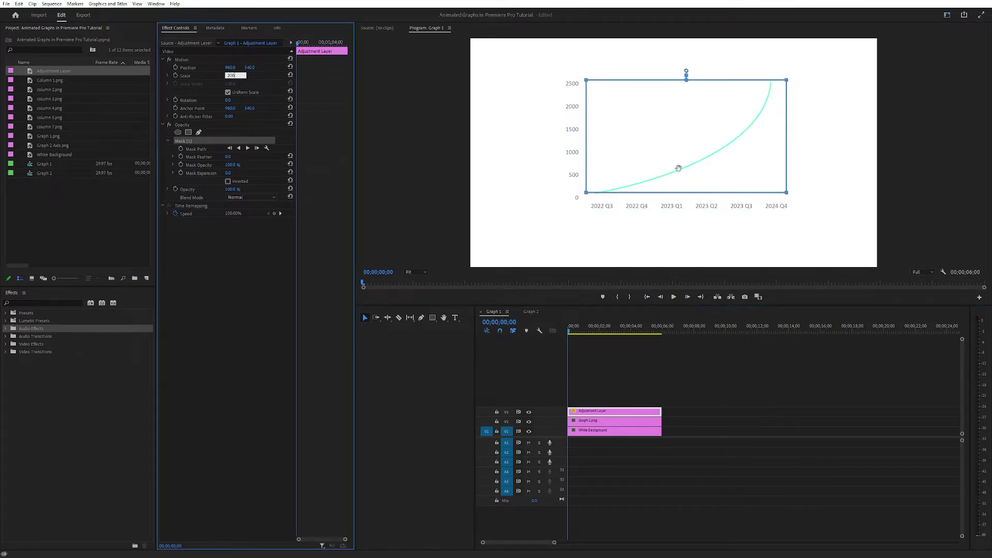
type("00")
key("Return")
left_click(685, 164)
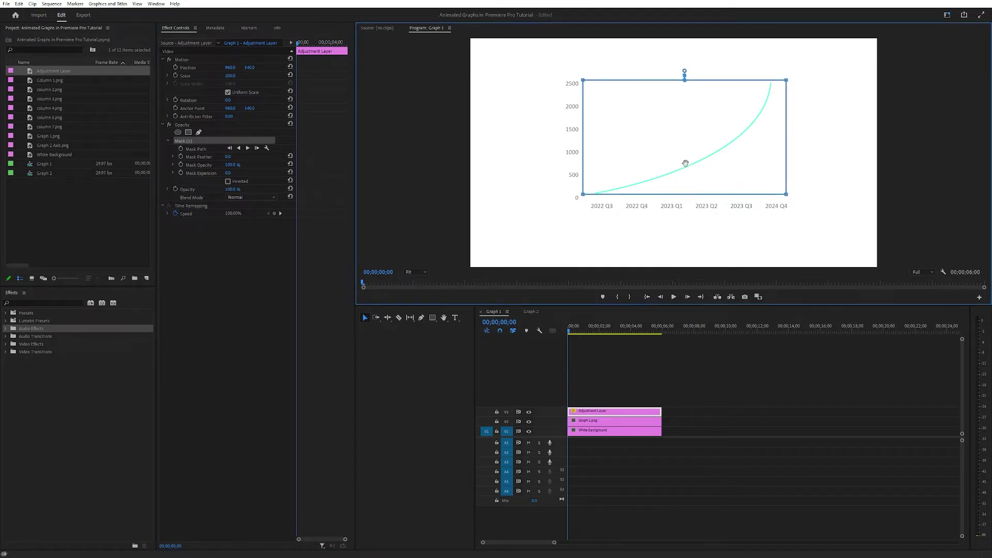
left_click_drag(686, 164, 687, 165)
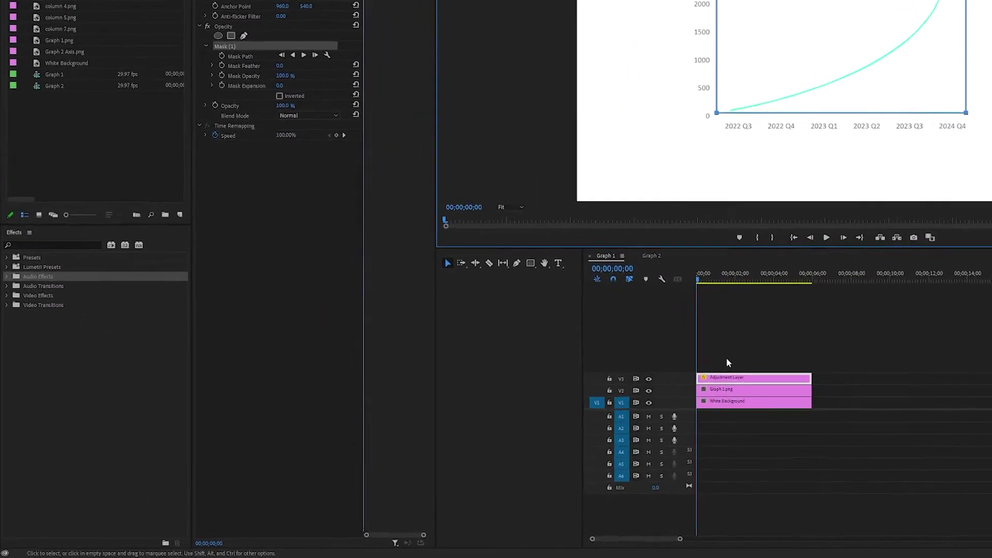
Apply Track Matte Key to Graph 1.png with Matte set to Video 3
left_click(9, 130)
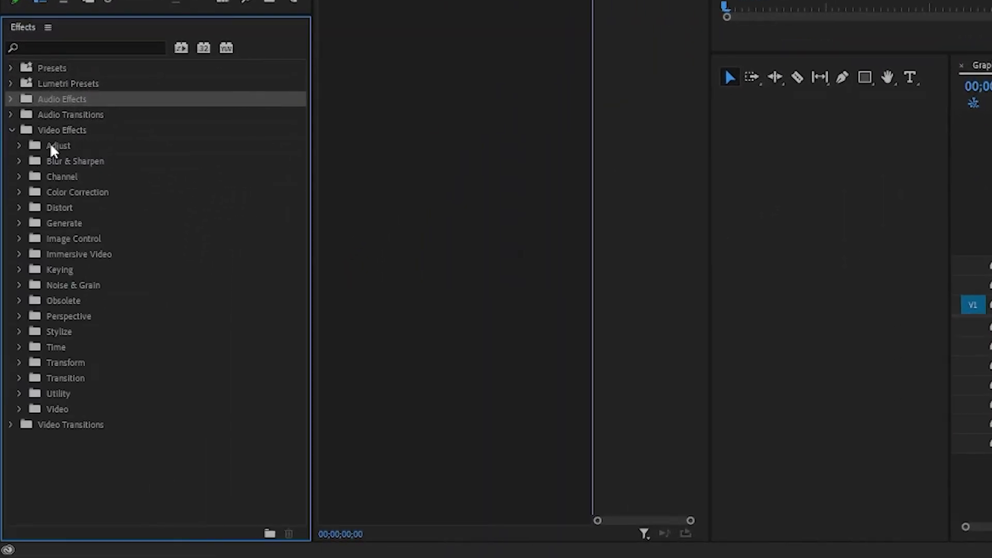
left_click(19, 269)
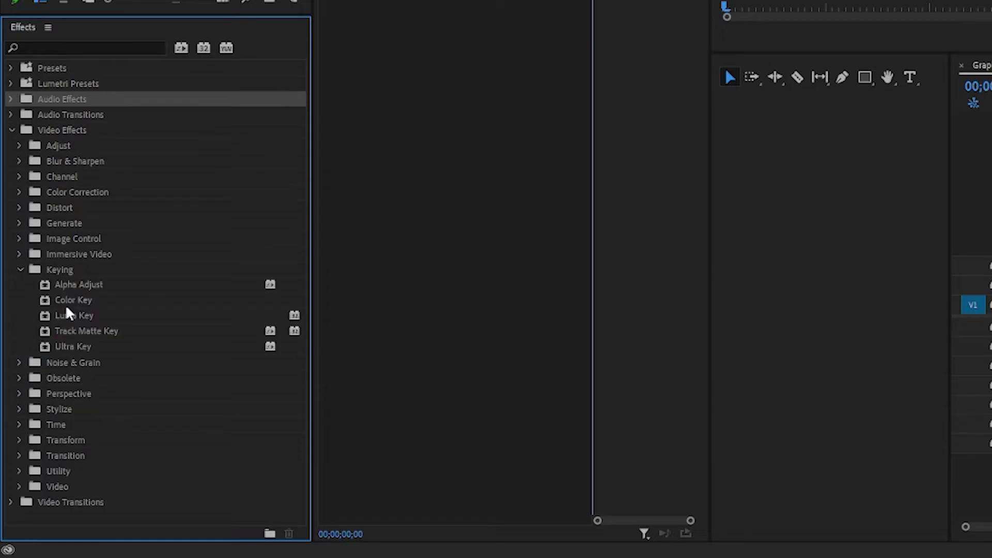
left_click_drag(80, 333, 991, 287)
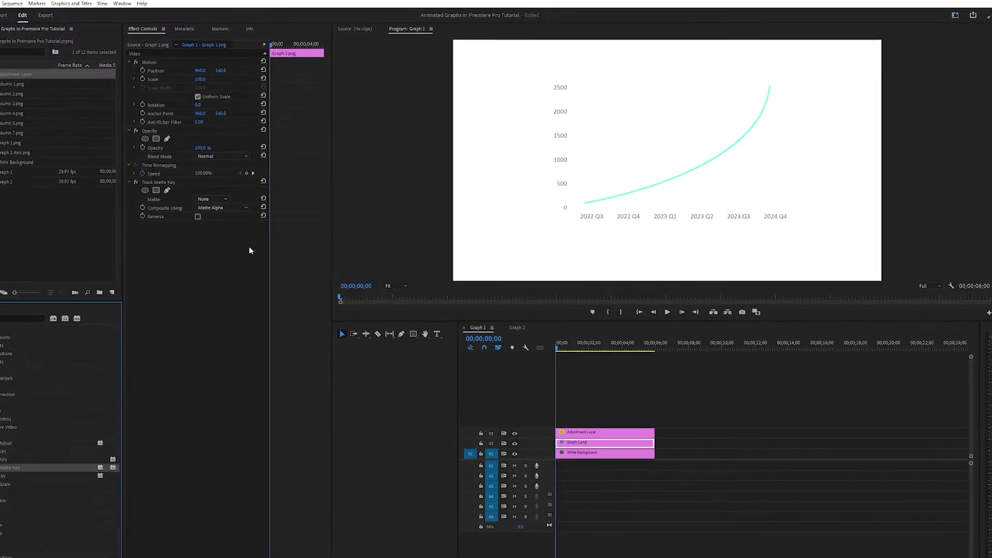
left_click(114, 235)
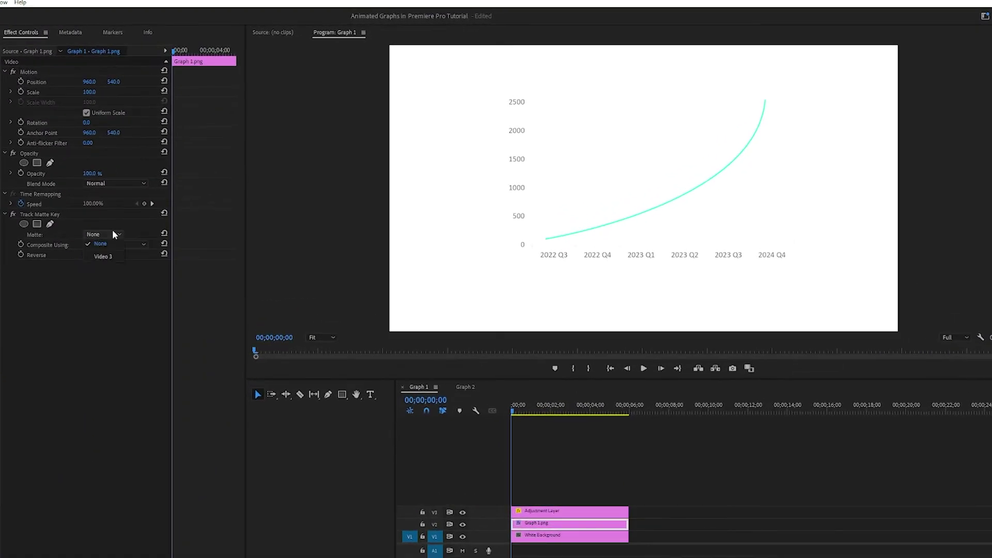
left_click(107, 262)
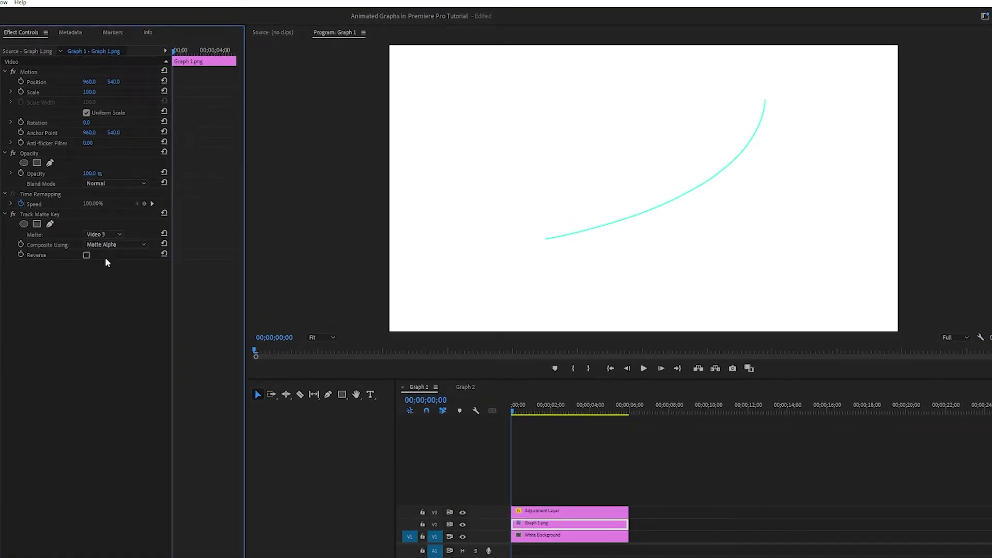
Tick Inverted on the Adjustment Layer's Mask (1) so only the axes and quarter labels show
left_click(553, 512)
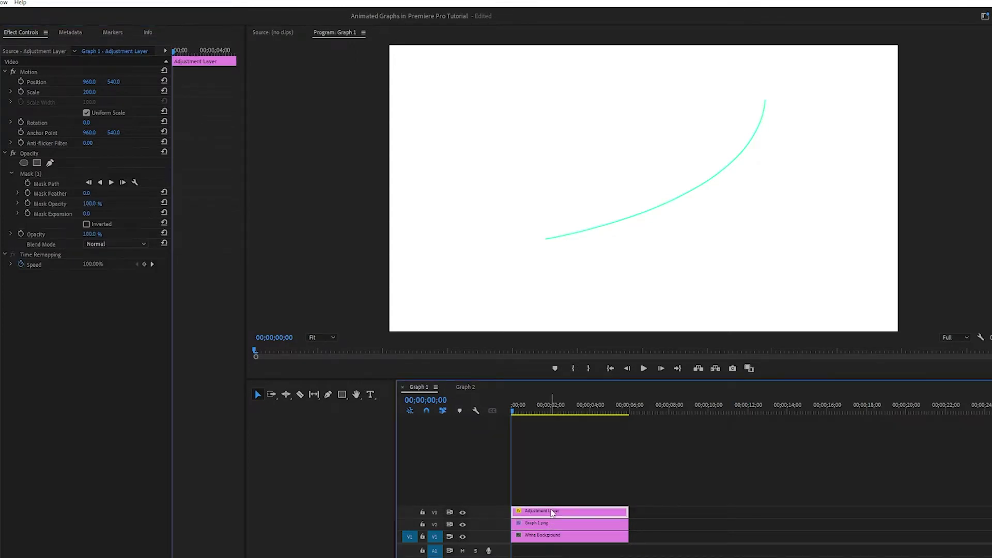
left_click(95, 228)
left_click(94, 225)
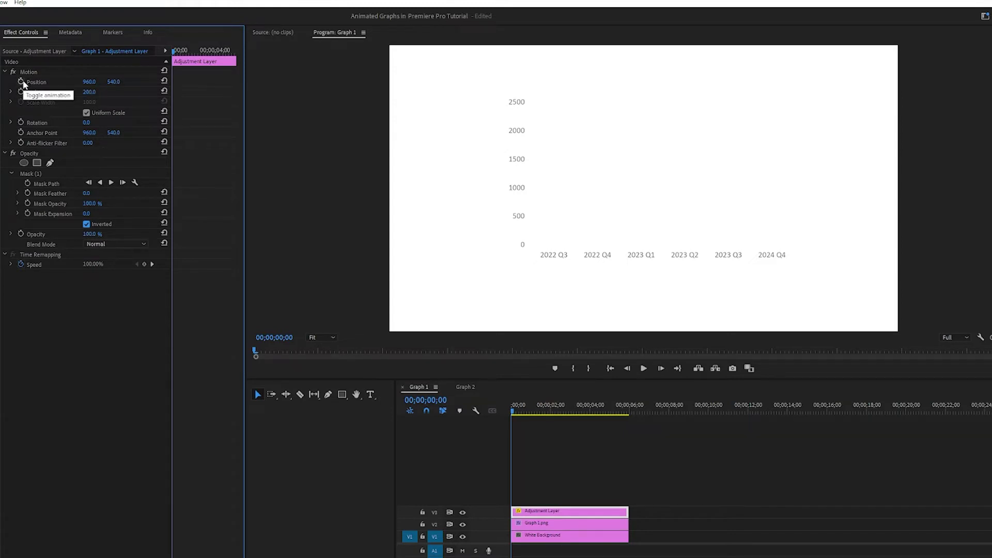
Keyframe the Adjustment Layer's Position, setting it to 960, -32 at 4 seconds
left_click(22, 82)
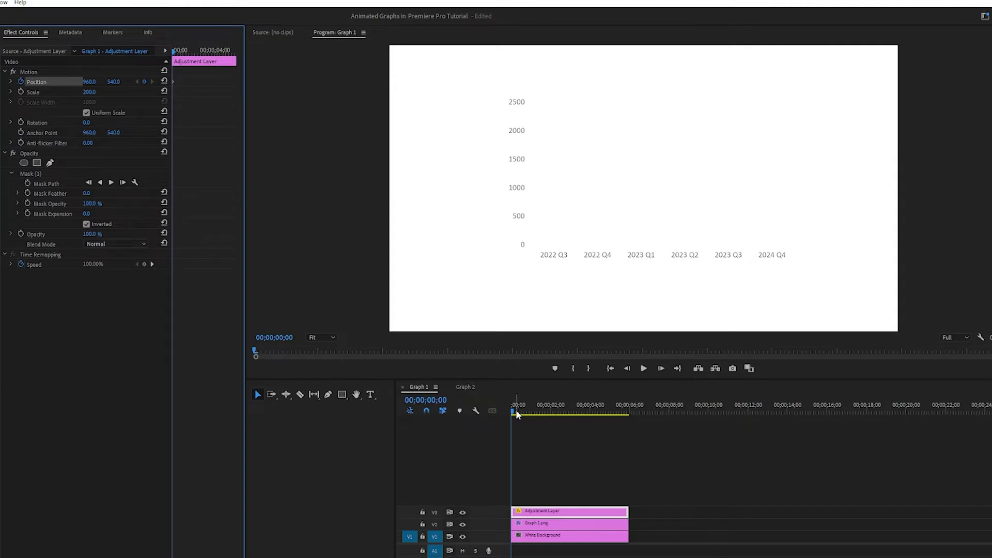
left_click_drag(517, 411, 593, 425)
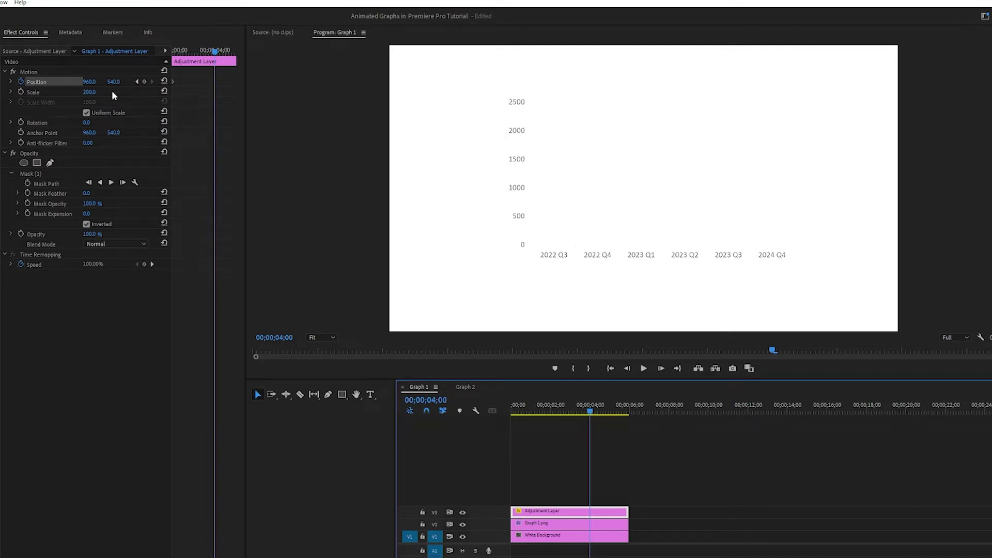
left_click_drag(113, 87, 87, 87)
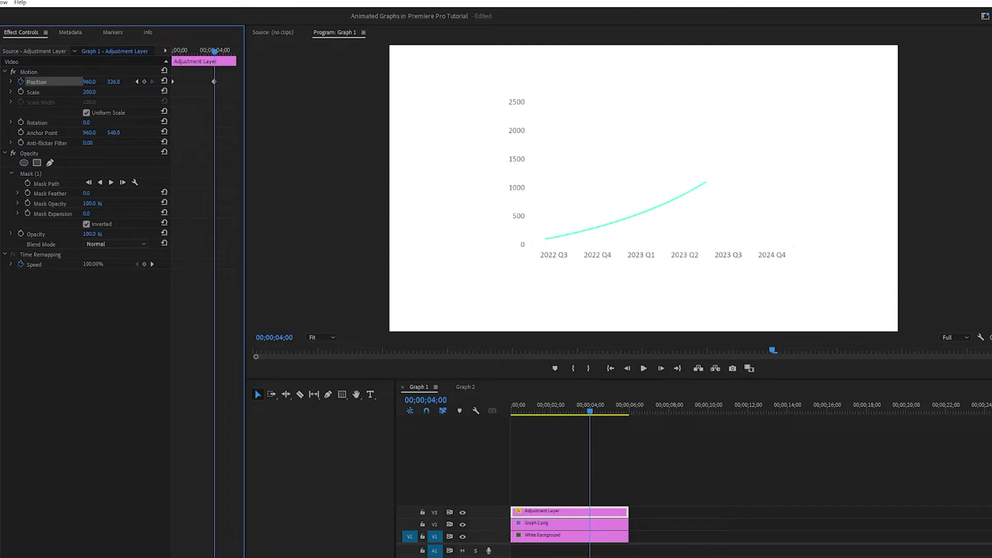
left_click(28, 177)
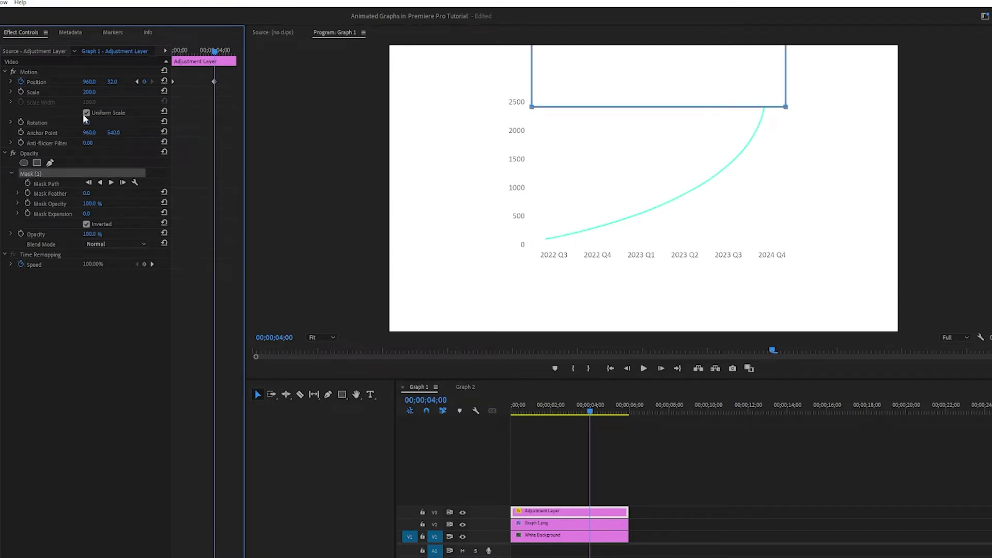
left_click_drag(112, 82, 89, 81)
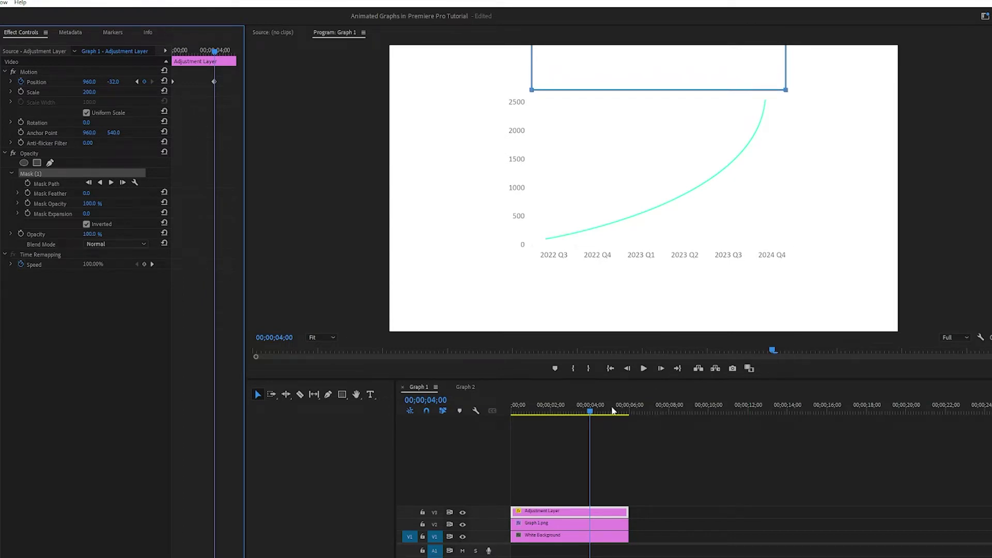
left_click(589, 429)
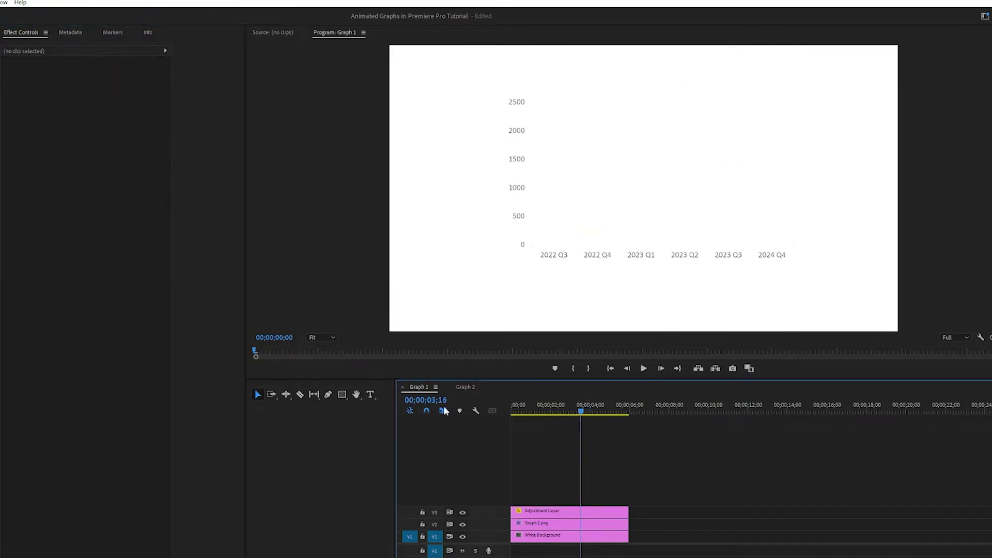
Play the line graph animation from the start to review its timing
key("Home")
key("space")
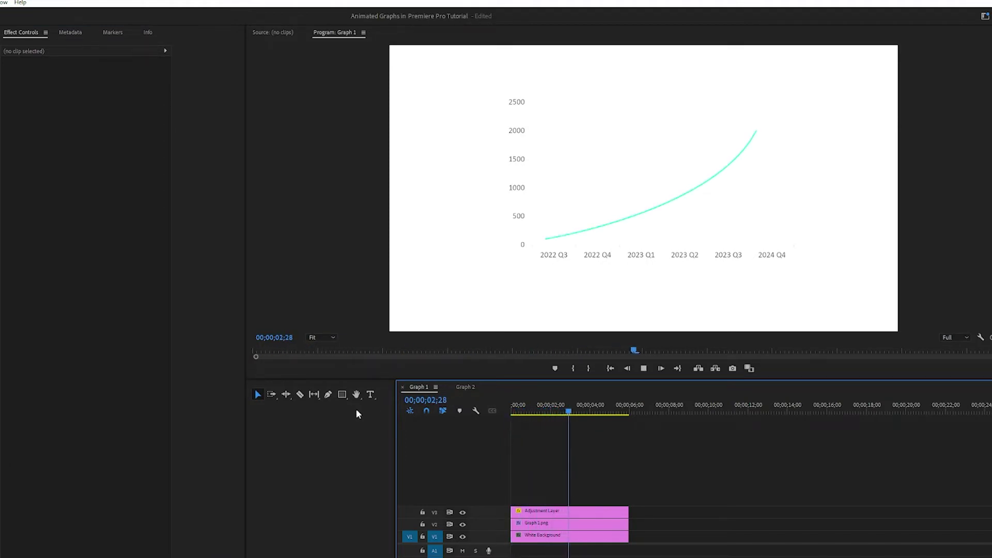
key("space")
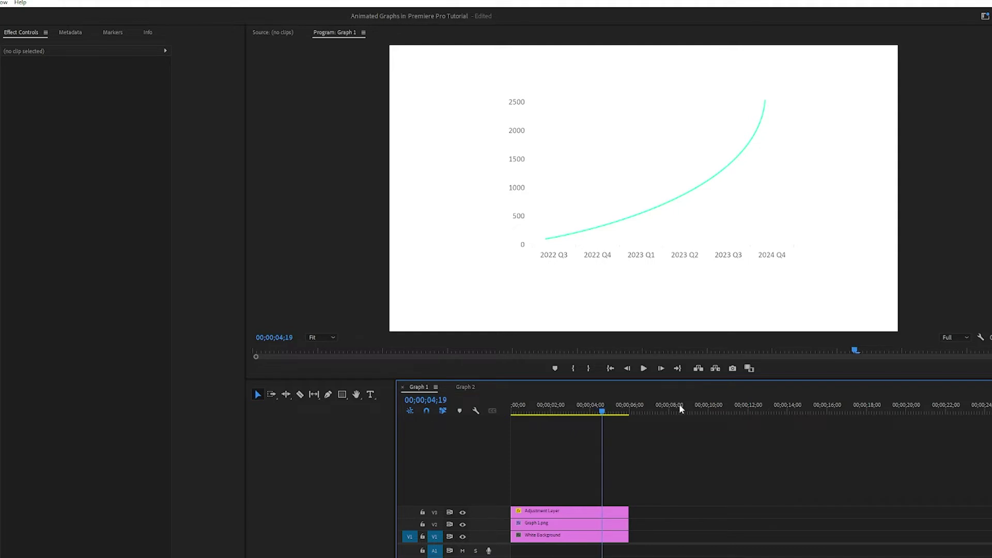
Move the final Position keyframe (960, -32) to 3 seconds and return to the start
left_click(553, 513)
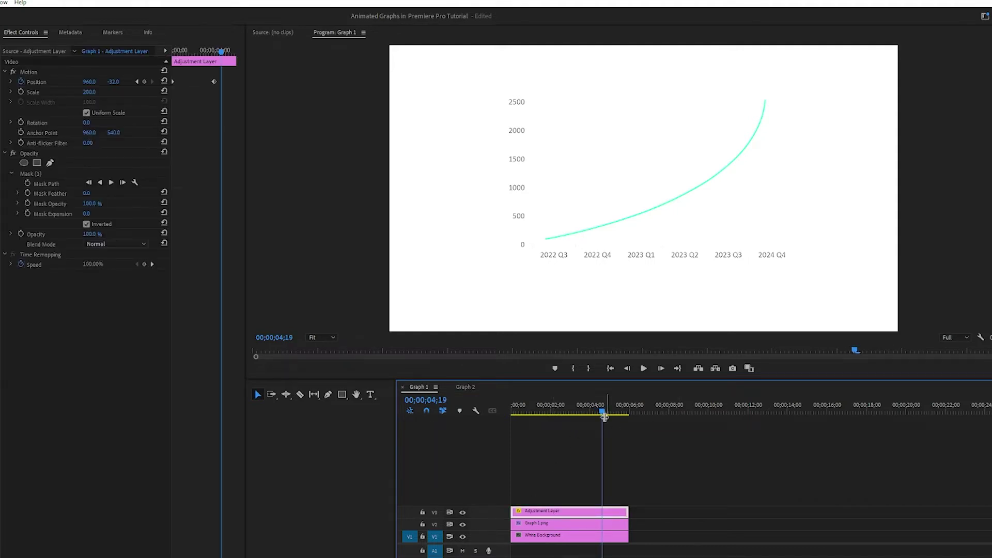
left_click_drag(603, 405, 570, 406)
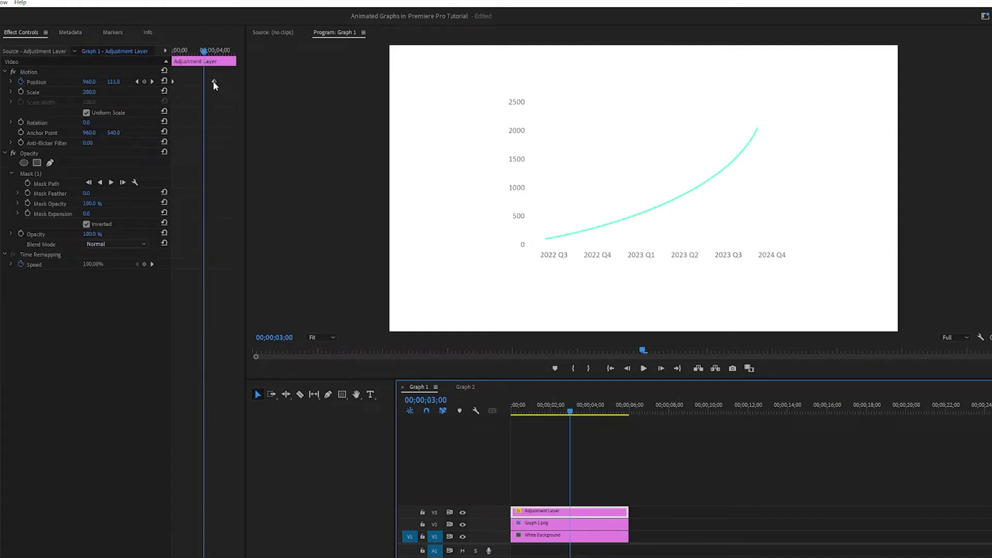
left_click_drag(213, 81, 204, 82)
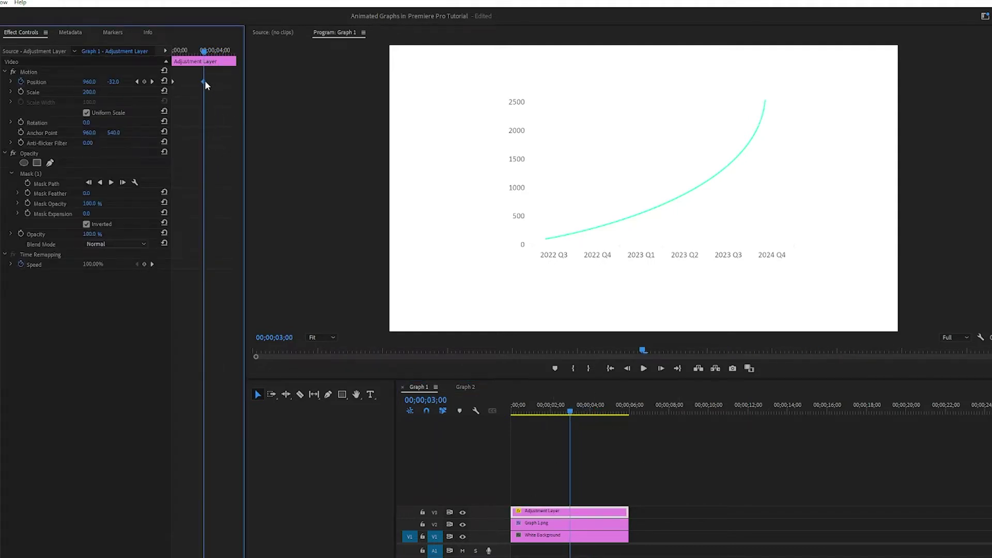
left_click(564, 424)
key("Home")
Replay the animation and reveal the Adjustment Layer's Position velocity graph
key("space")
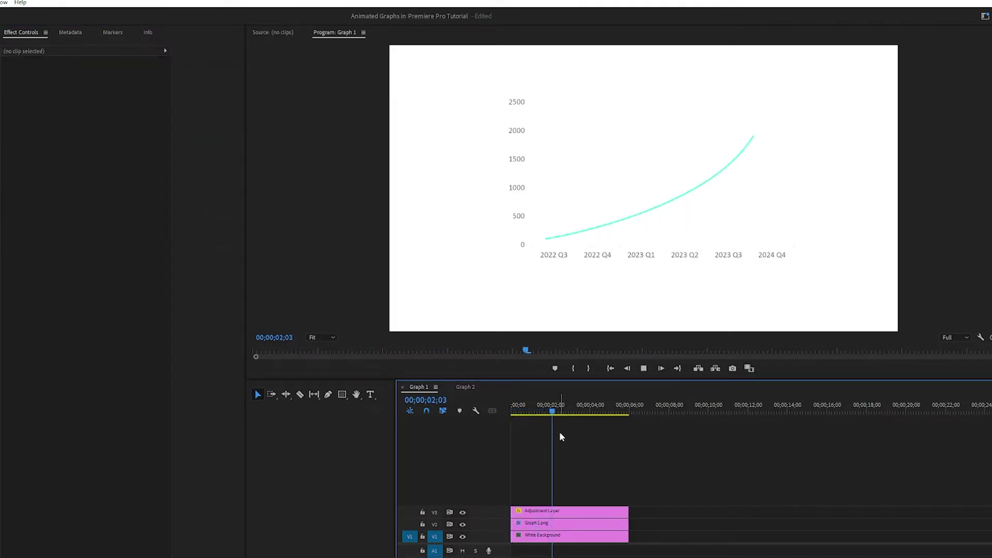
key("space")
left_click(540, 512)
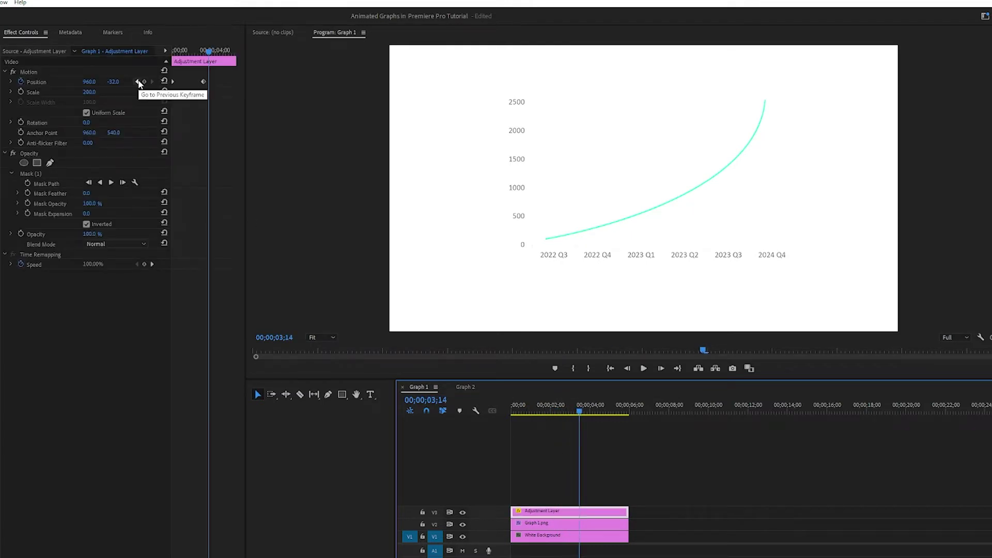
left_click(138, 82)
left_click(9, 82)
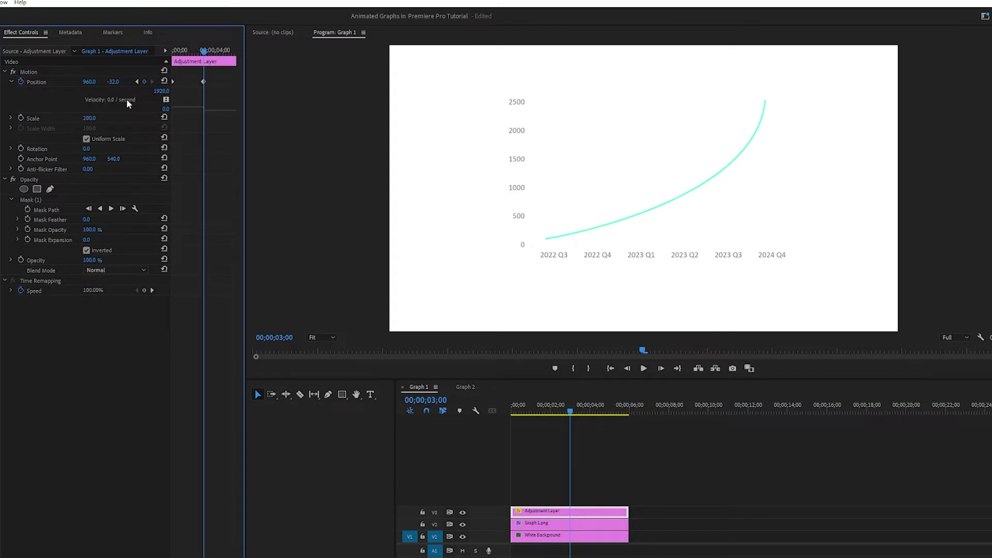
mouse_move(571, 411)
left_mouse_down()
mouse_move(515, 413)
mouse_move(559, 413)
left_mouse_up()
key("space")
key("Home")
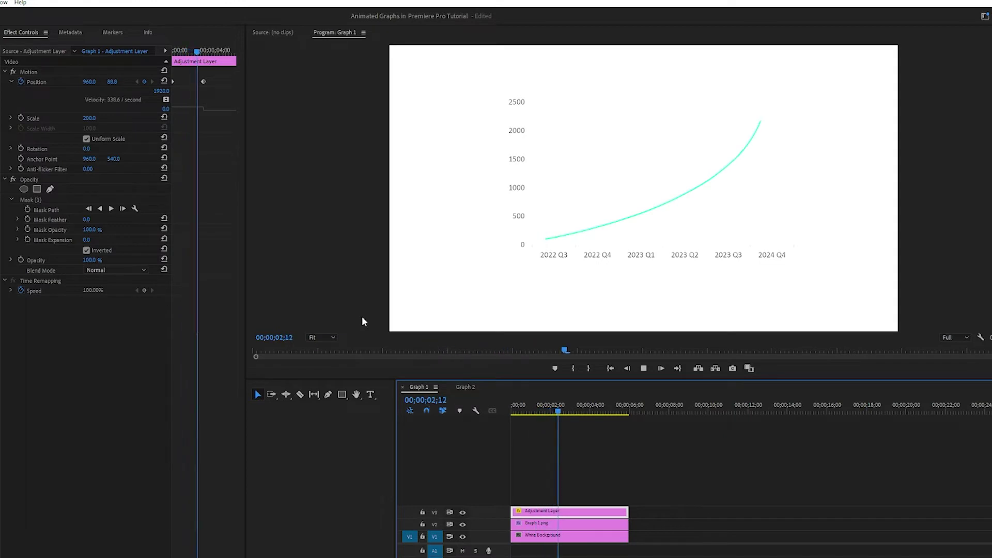
key("space")
Ease into the final Position keyframe and preview the slowed line reveal
left_click(153, 82)
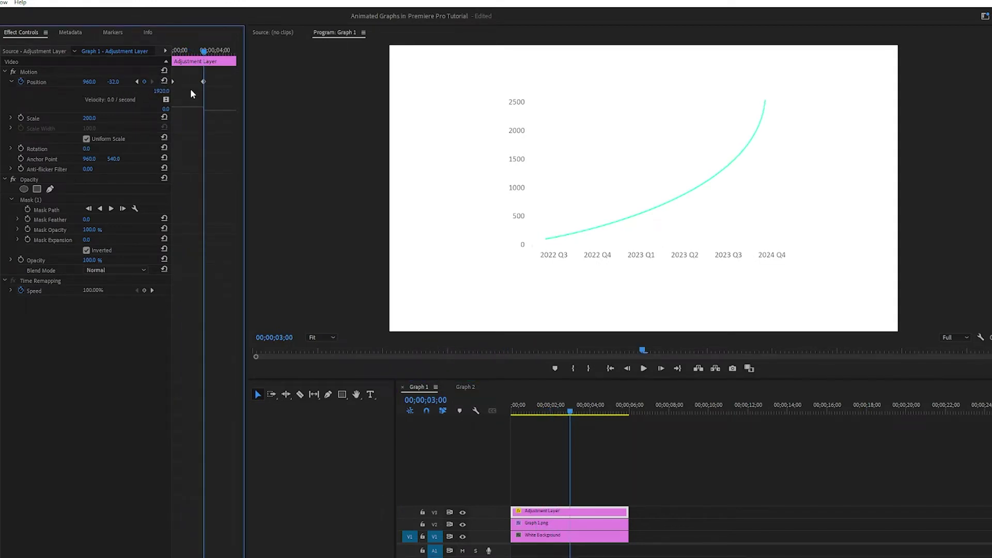
right_click(204, 84)
key("Escape")
mouse_move(564, 413)
left_mouse_down()
mouse_move(550, 412)
mouse_move(571, 412)
mouse_move(554, 412)
mouse_move(574, 400)
mouse_move(508, 399)
left_mouse_up()
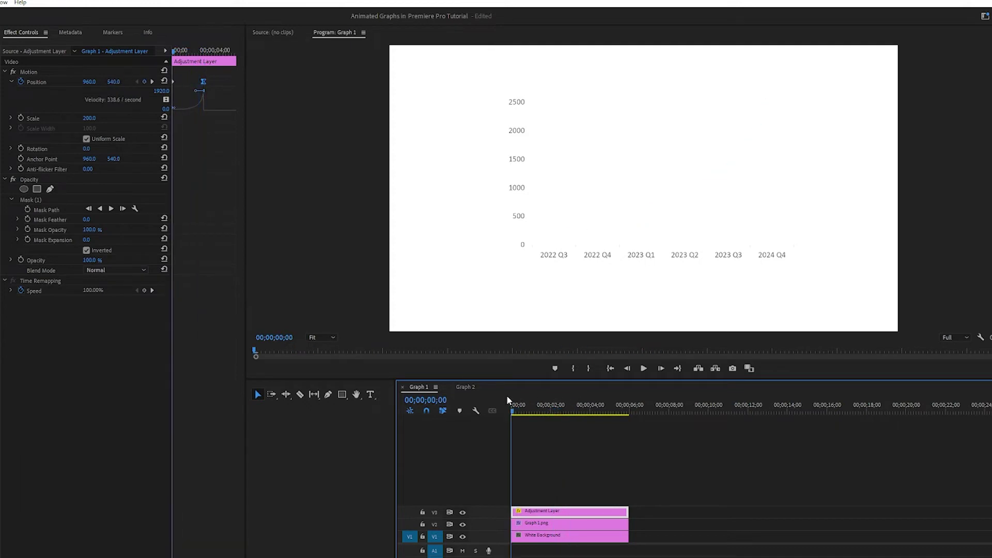
left_click(575, 432)
key("space")
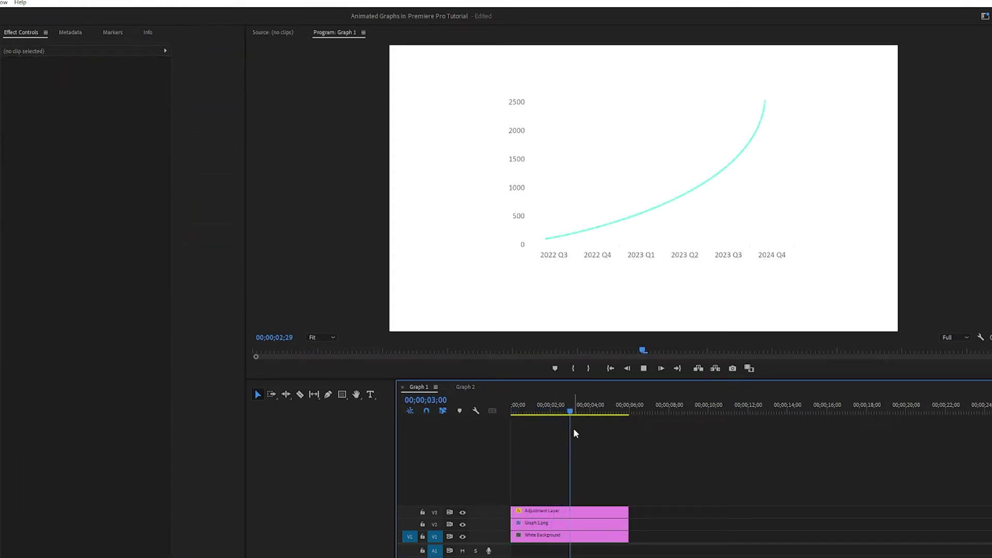
key("space")
Try steepening the Position velocity curve handle, then undo that change
left_click(537, 509)
left_click_drag(574, 408, 560, 408)
left_click(204, 89)
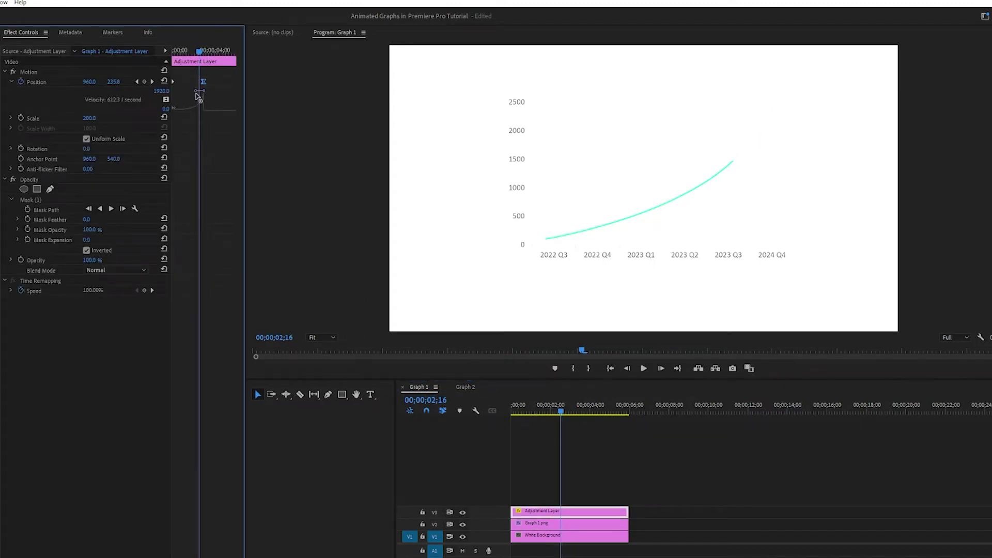
left_click_drag(198, 94, 205, 94)
key("ctrl+z")
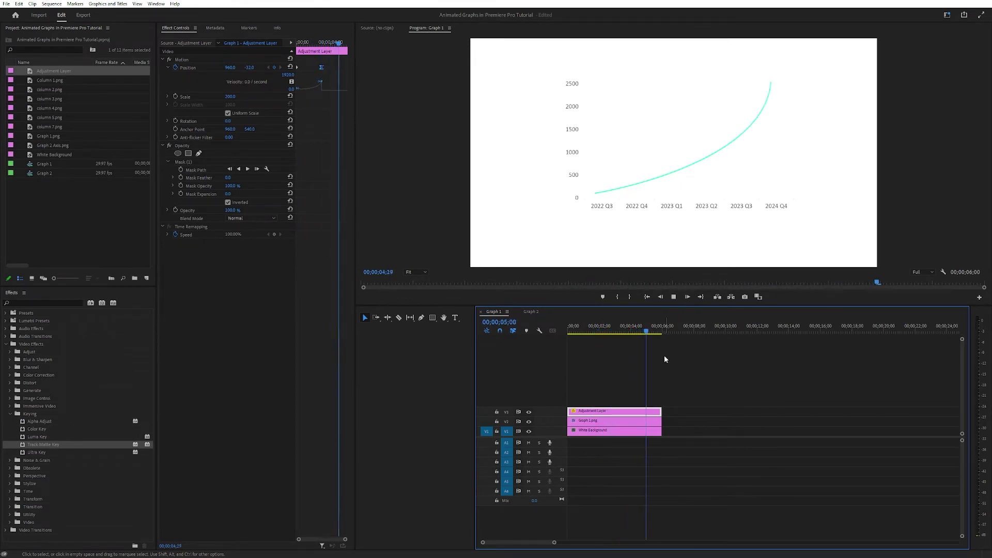
In the Graph 2 sequence, add Graph 2 Axis.png on V2 and trim it to the background's end
key("space")
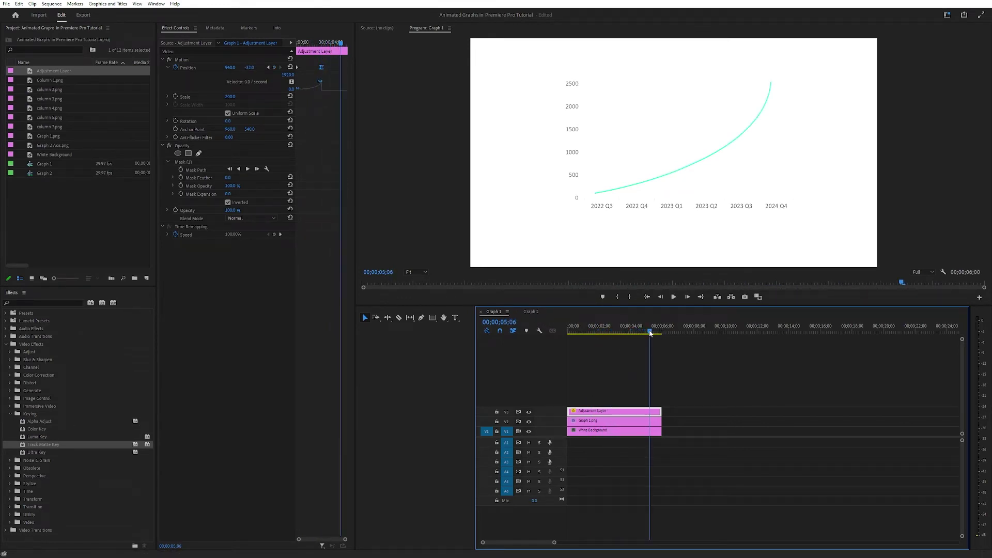
left_click_drag(650, 333, 568, 334)
left_click(530, 311)
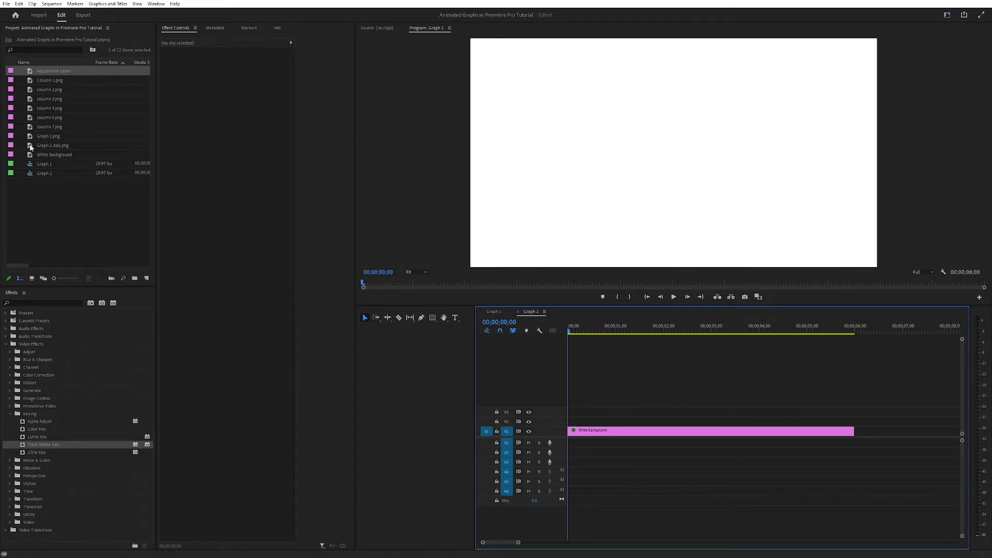
left_click_drag(23, 146, 554, 423)
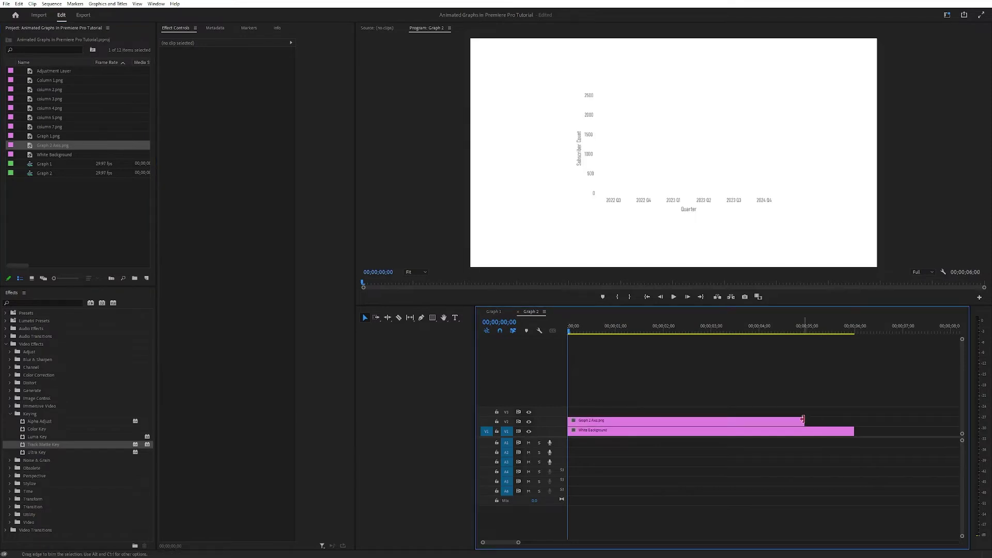
left_click_drag(805, 421, 854, 421)
left_click(777, 423)
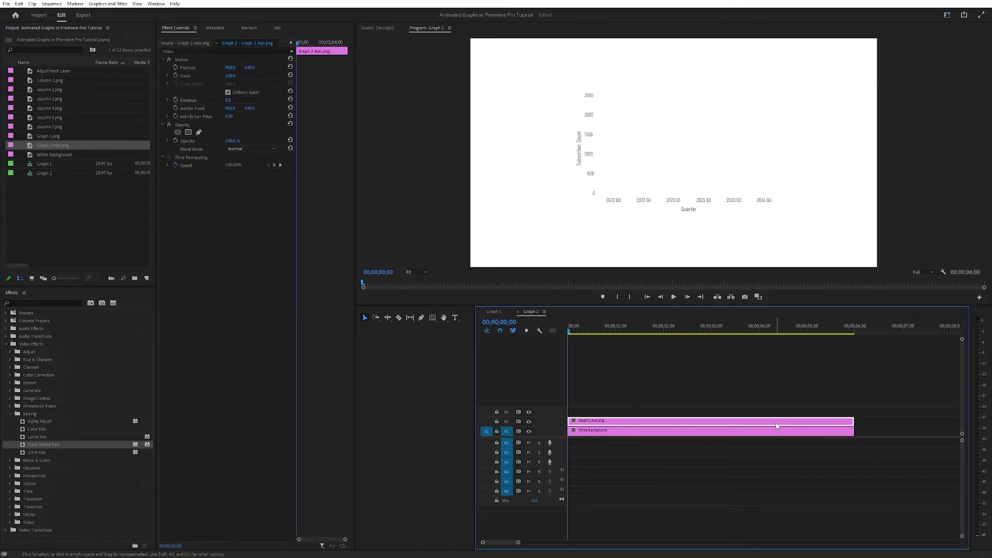
Stack the six column PNGs on V3–V8 and extend them all to 6 seconds
left_click(37, 80)
left_click_drag(36, 82, 574, 412)
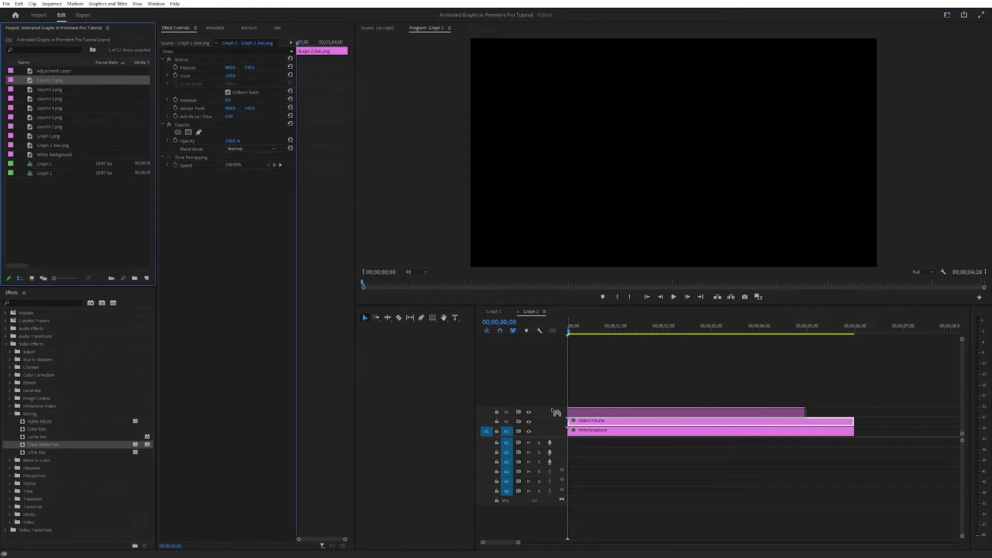
left_click_drag(42, 92, 575, 403)
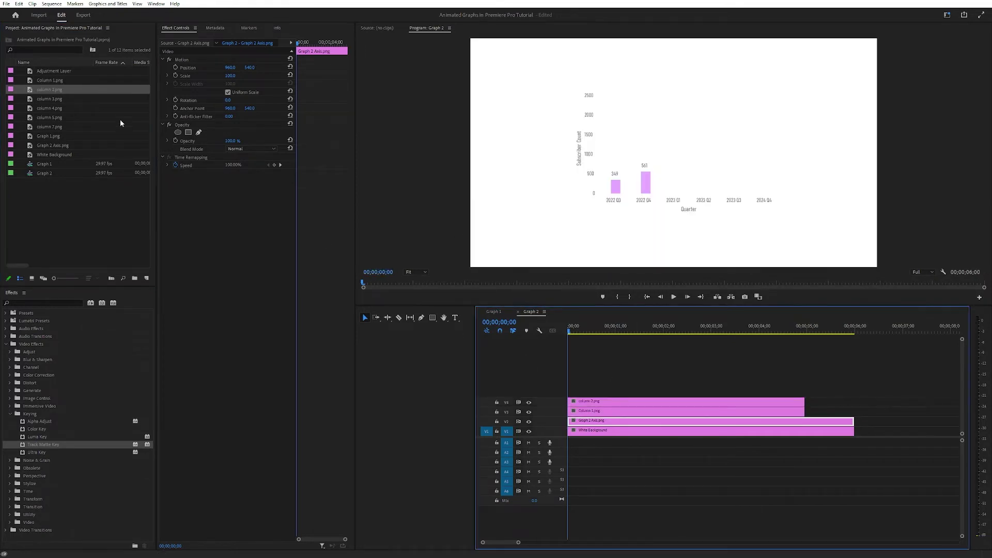
left_click(46, 102)
left_click_drag(594, 326, 571, 392)
left_click_drag(51, 108, 563, 373)
left_click_drag(58, 120, 563, 367)
left_click_drag(635, 348, 677, 412)
left_click_drag(804, 393, 854, 393)
left_click(896, 389)
left_click_drag(51, 70, 589, 346)
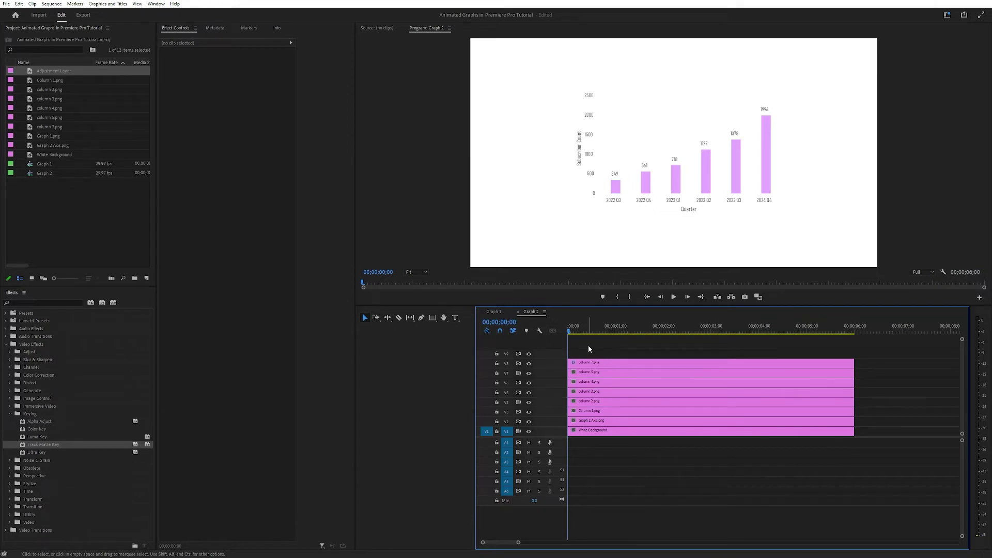
Move the masked Adjustment Layer to 0;00 on V9 above the columns, hiding the 2024 Q4 bar
left_click(494, 312)
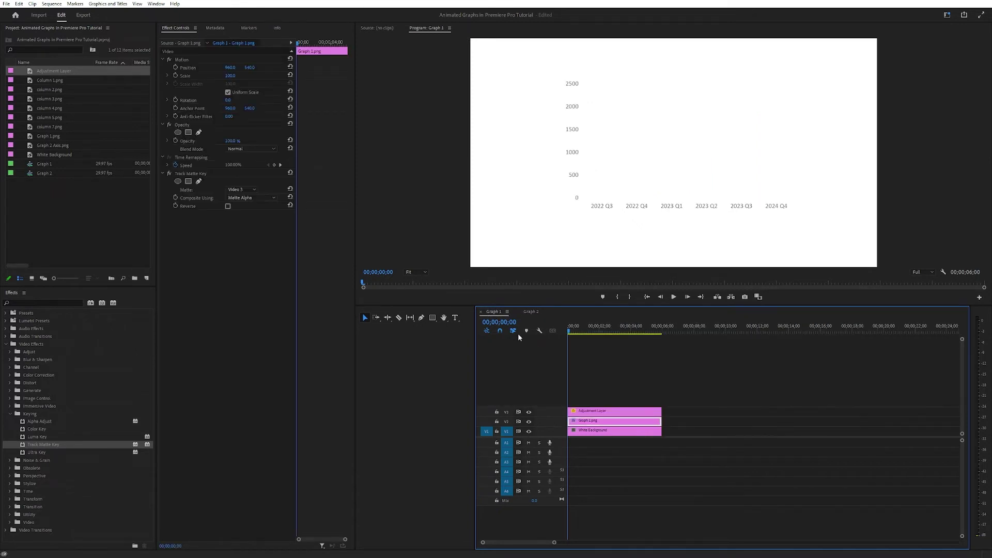
left_click(535, 312)
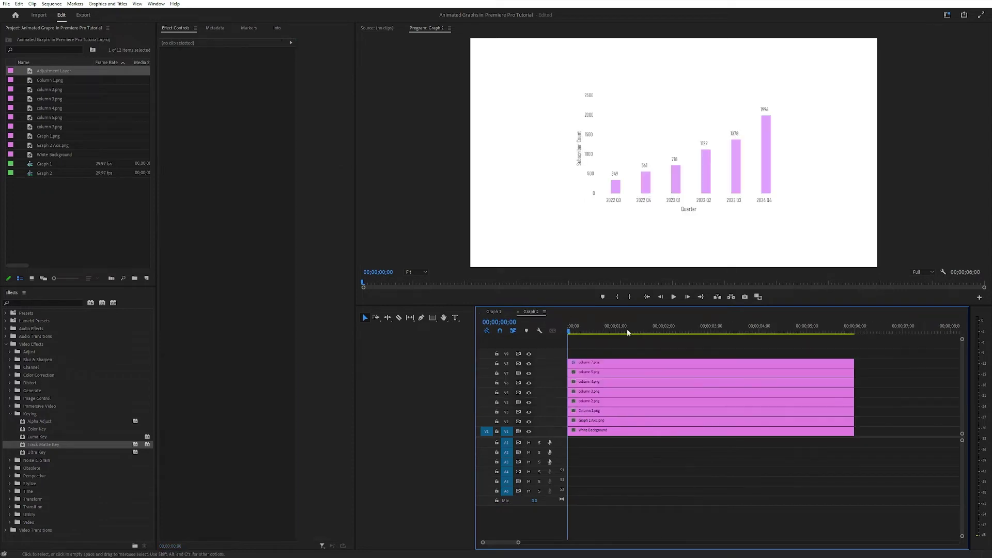
key("End")
key("equal")
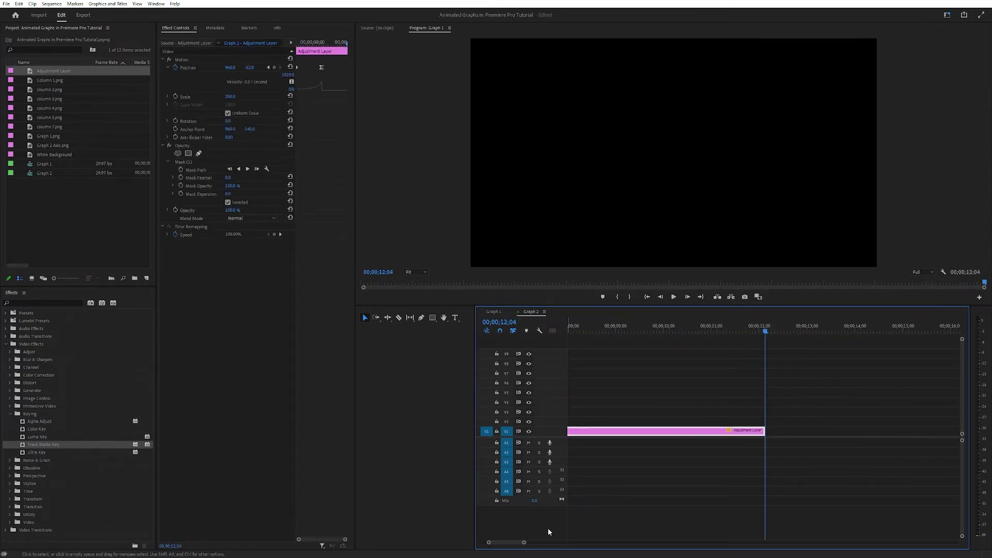
left_click_drag(489, 544, 483, 544)
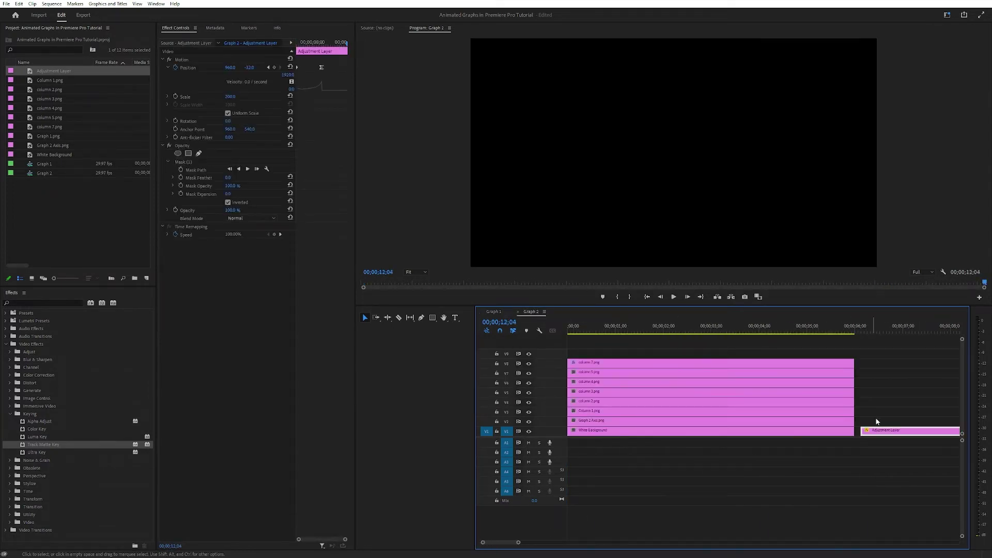
left_click_drag(879, 431, 570, 354)
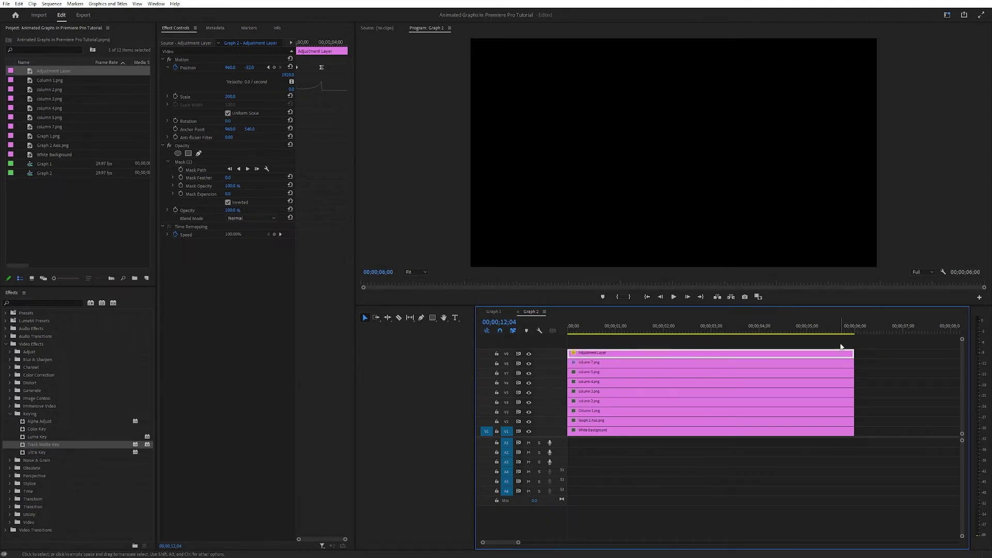
left_click(801, 339)
left_click(755, 334)
left_click_drag(754, 334, 569, 332)
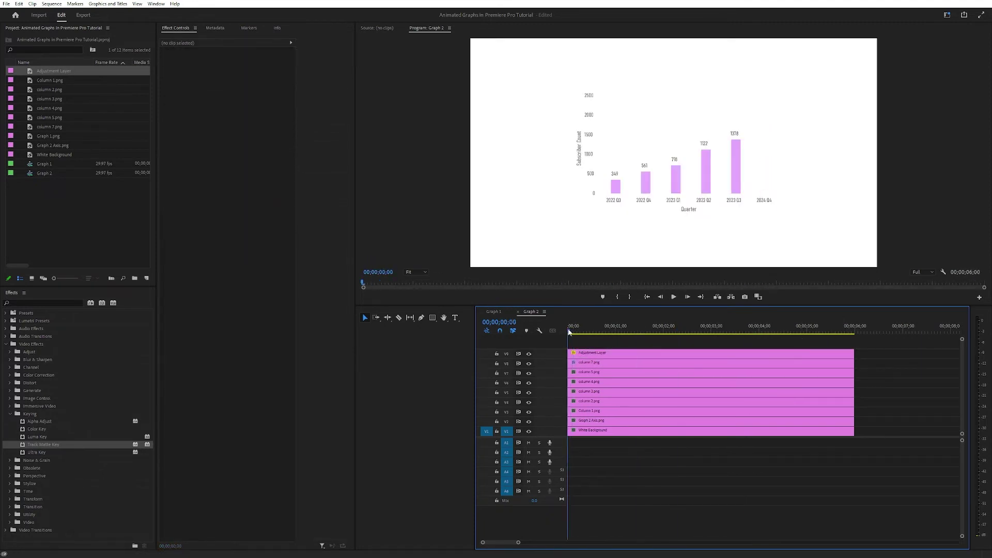
Preview the bars, then set the Adjustment Layer's Position keyframes to Linear temporal interpolation
key("space")
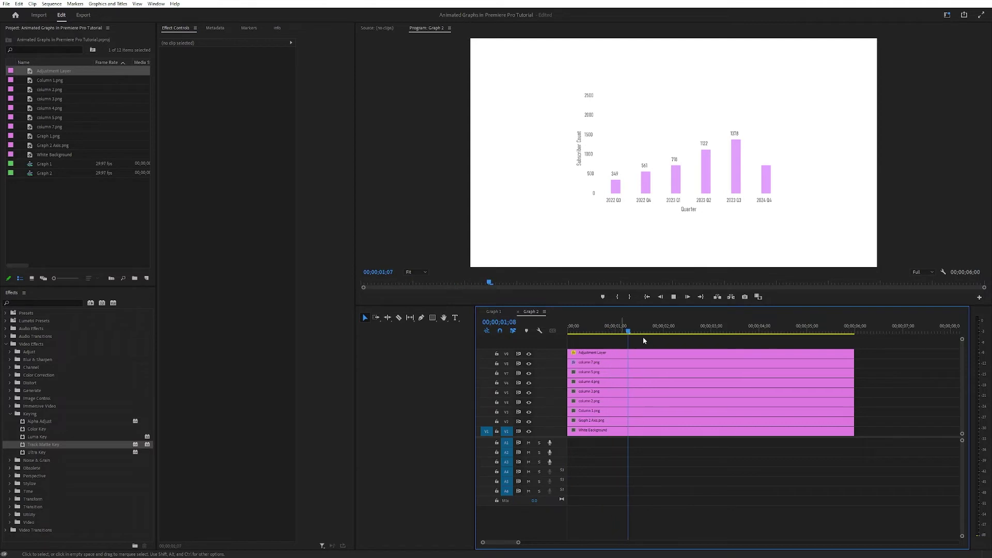
left_click(723, 359)
key("space")
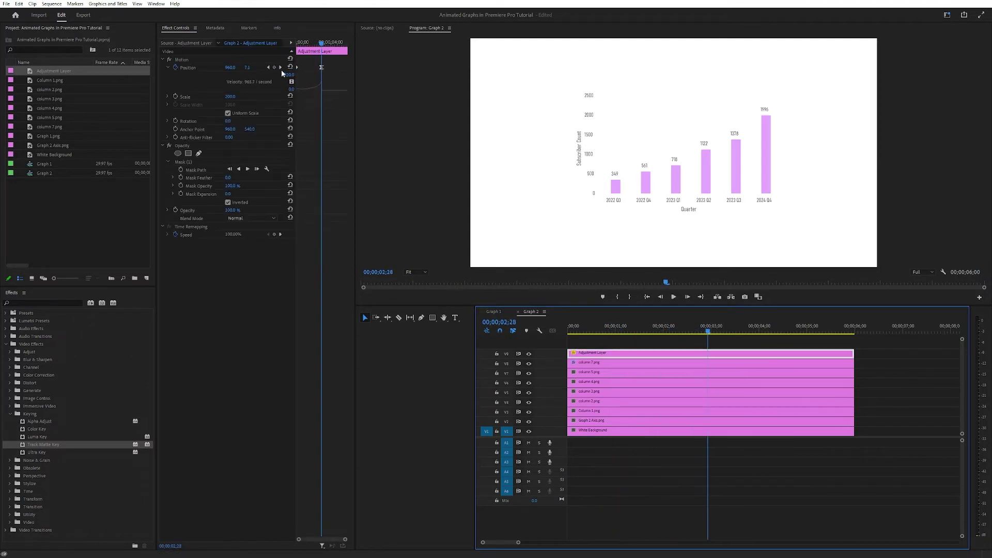
left_click(293, 69)
right_click(323, 69)
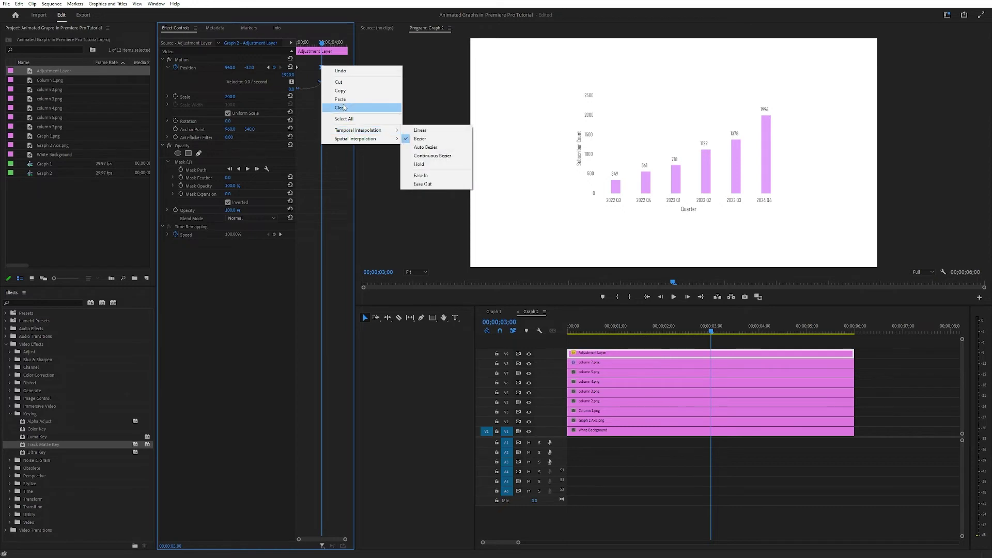
mouse_move(362, 131)
left_click(422, 131)
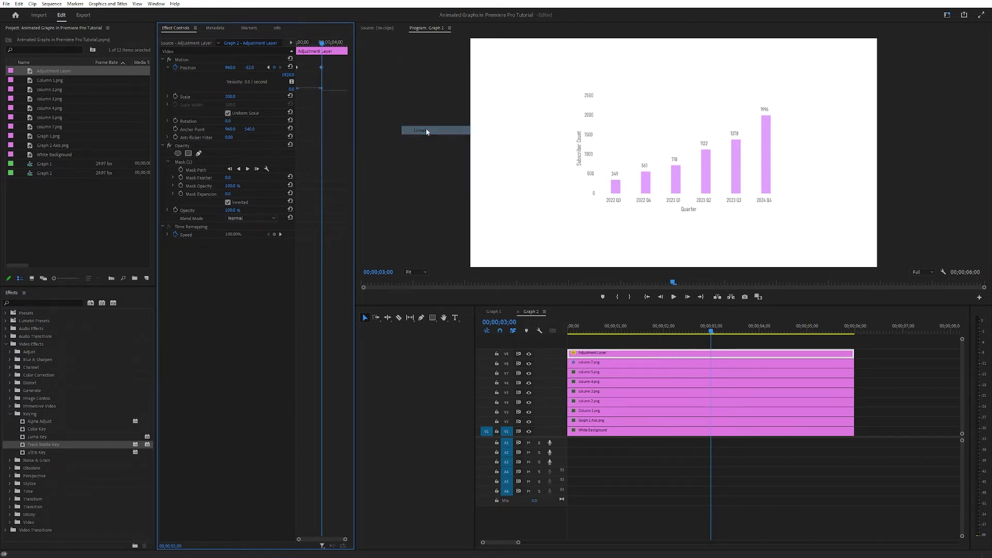
Confirm the keyframes' interpolation setting and replay the animation from the start
right_click(299, 68)
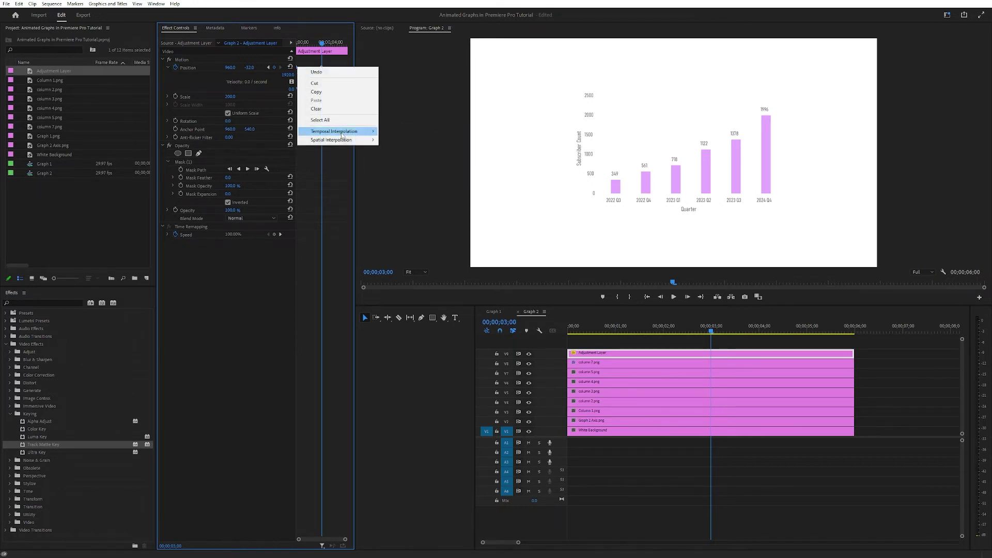
mouse_move(347, 134)
left_click(700, 321)
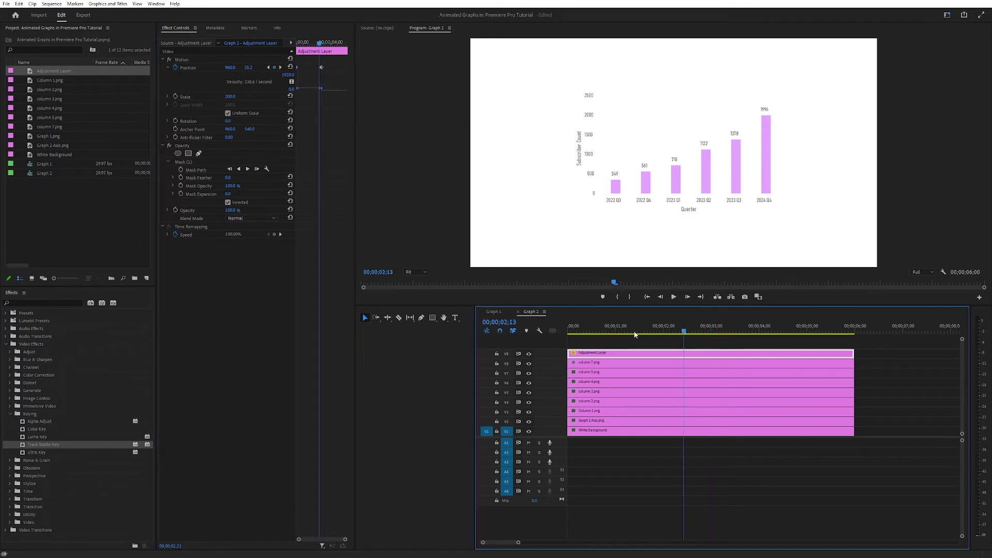
key("Home")
key("space")
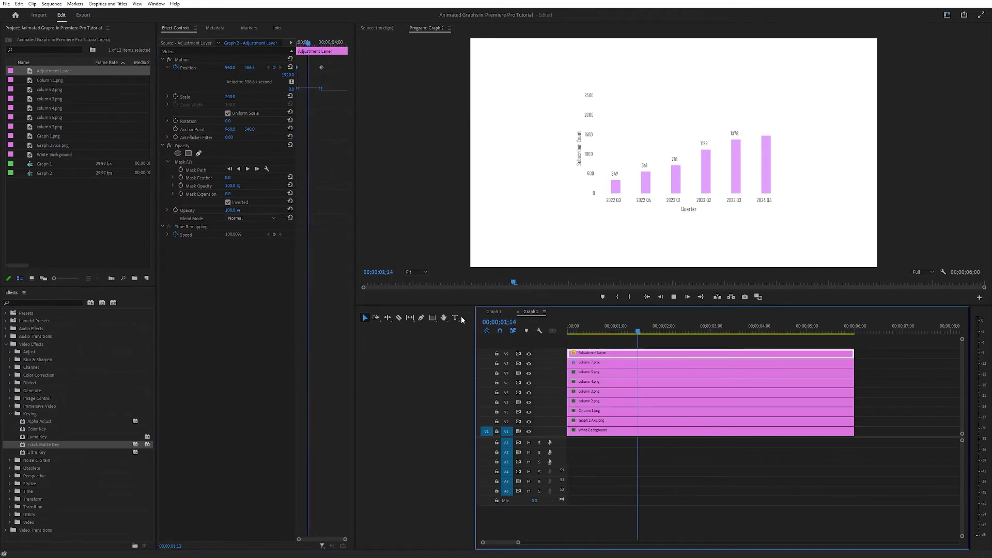
At the Adjustment Layer's next keyframe, with Mask (1) selected, change Position Y from -32 to 111
key("space")
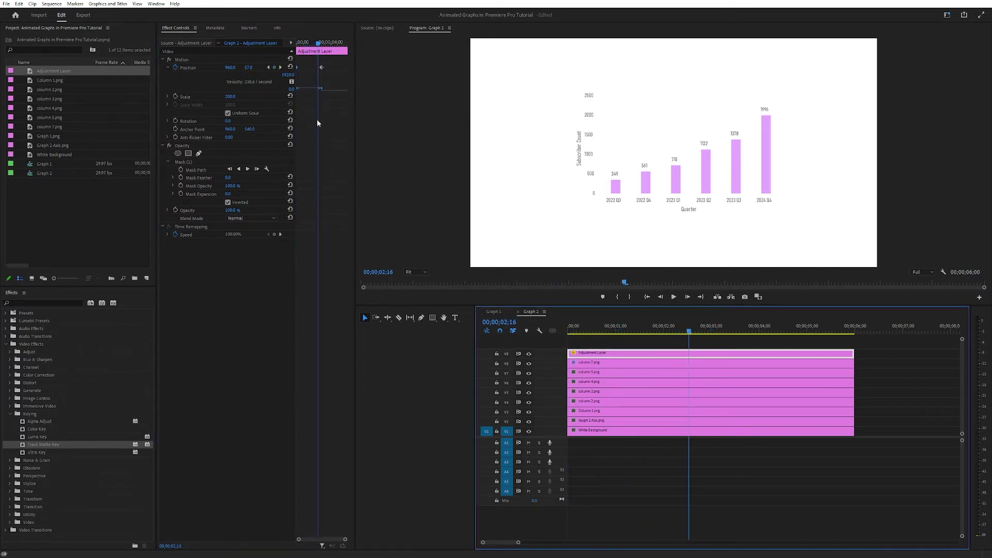
left_click(280, 68)
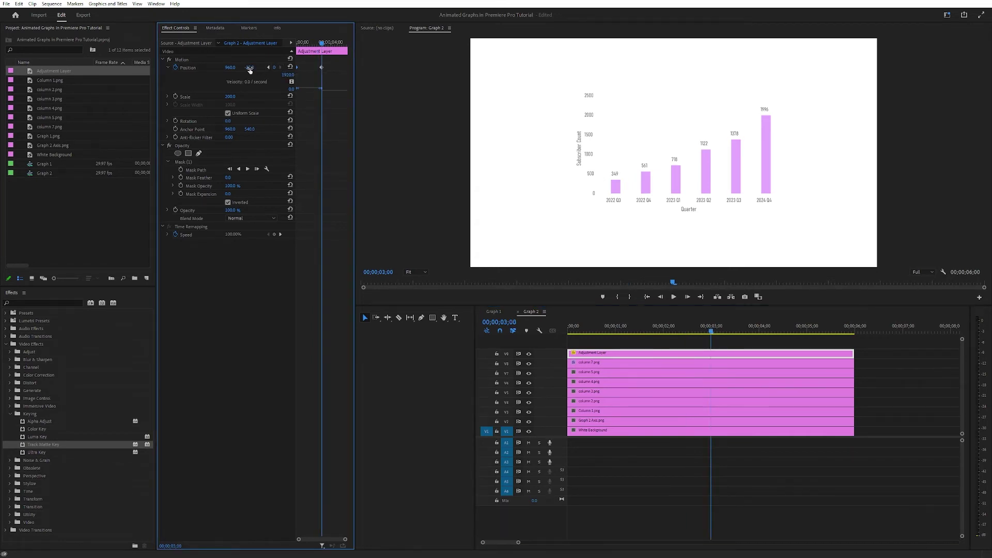
left_click(190, 162)
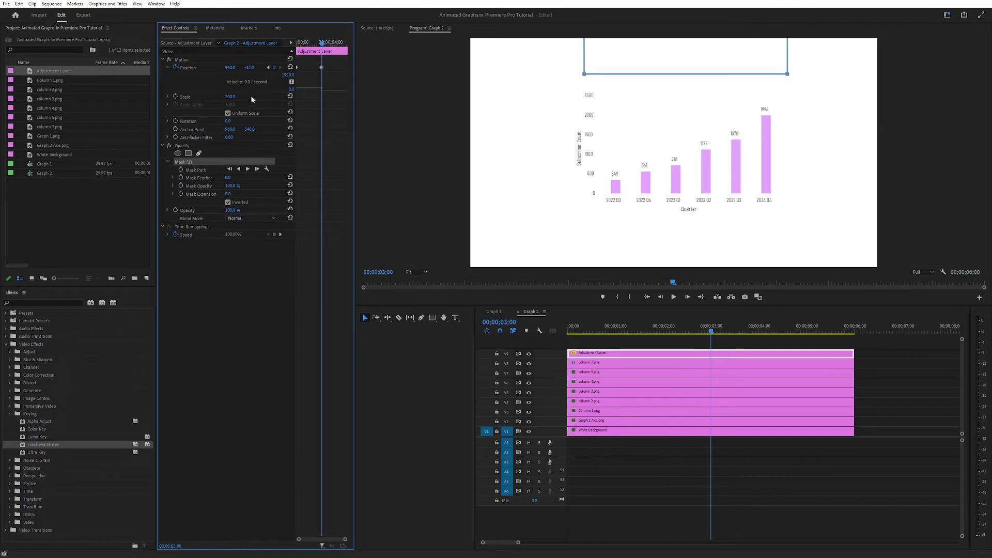
left_click_drag(249, 67, 286, 67)
Replay the animation from the start and park the playhead at 3;00 to check the bar
left_click(651, 321)
key("Home")
key("space")
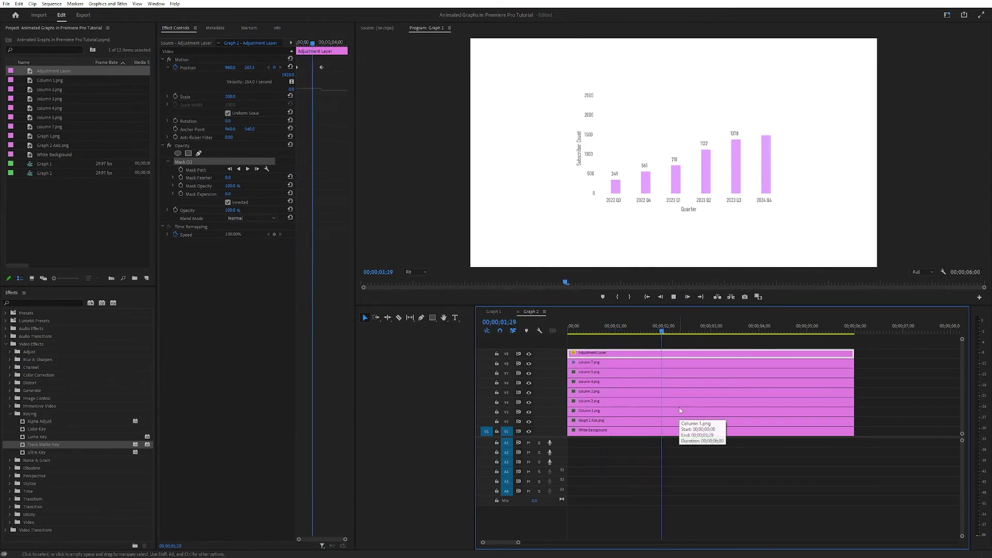
key("space")
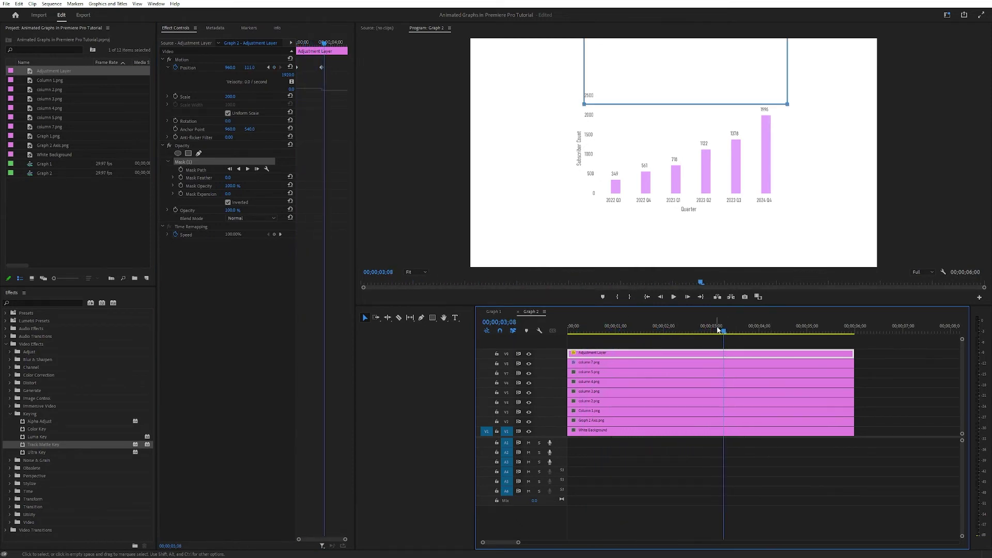
mouse_move(719, 329)
left_mouse_down()
mouse_move(703, 326)
mouse_move(713, 322)
left_mouse_up()
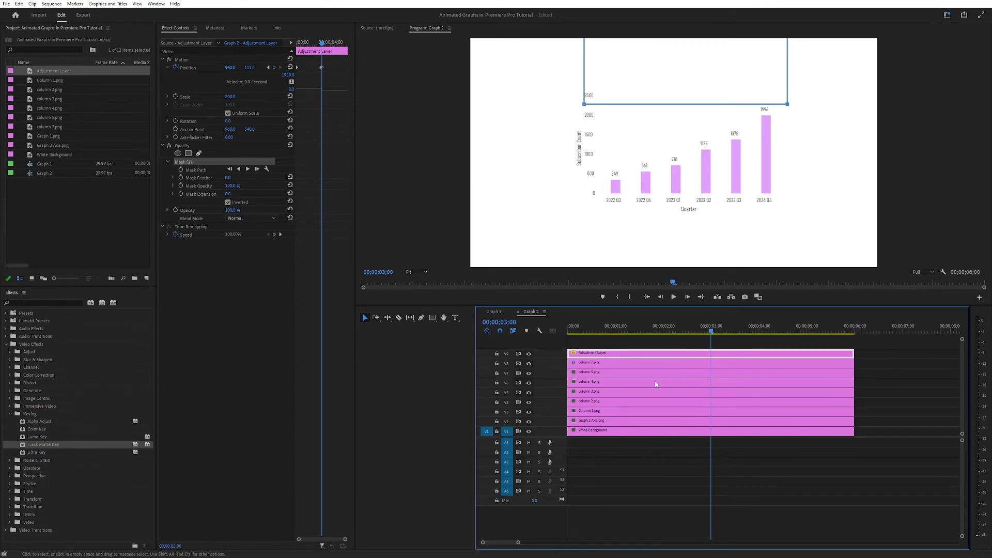
left_click(605, 363)
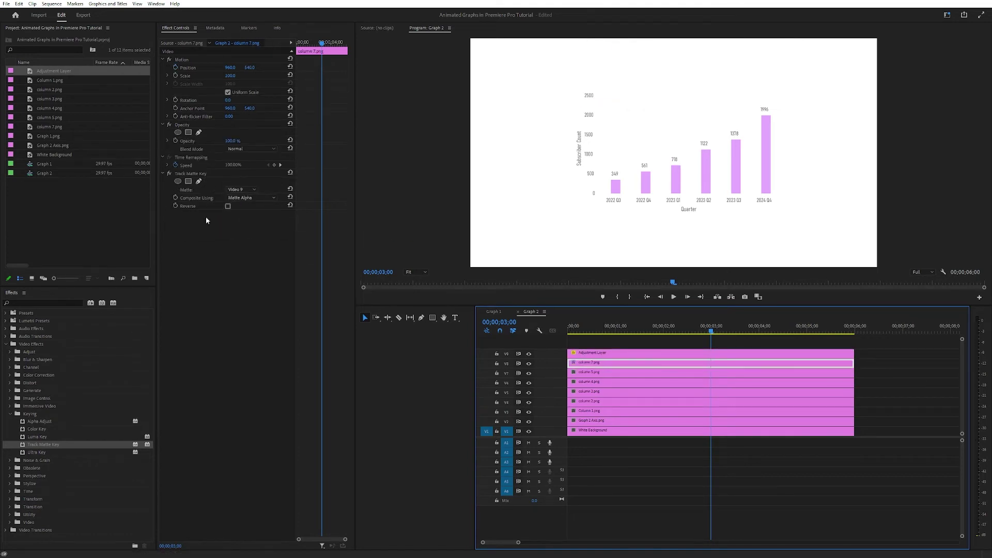
left_click(604, 372)
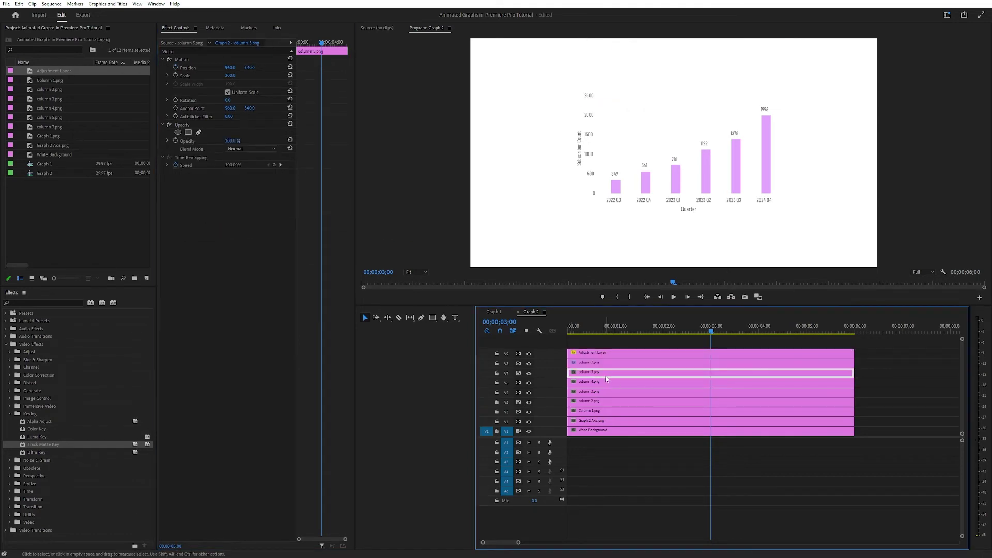
left_click(603, 383)
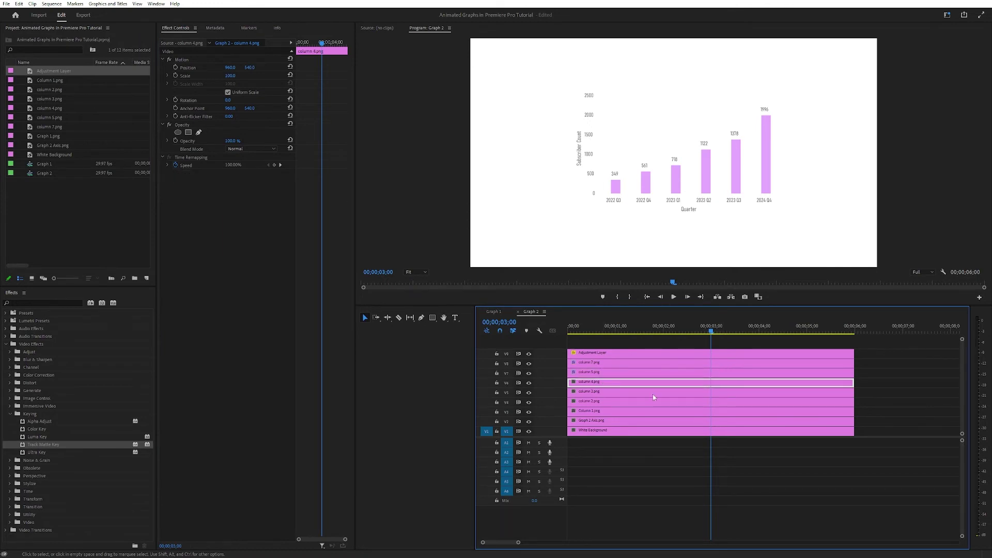
left_click(625, 395)
left_click(628, 401)
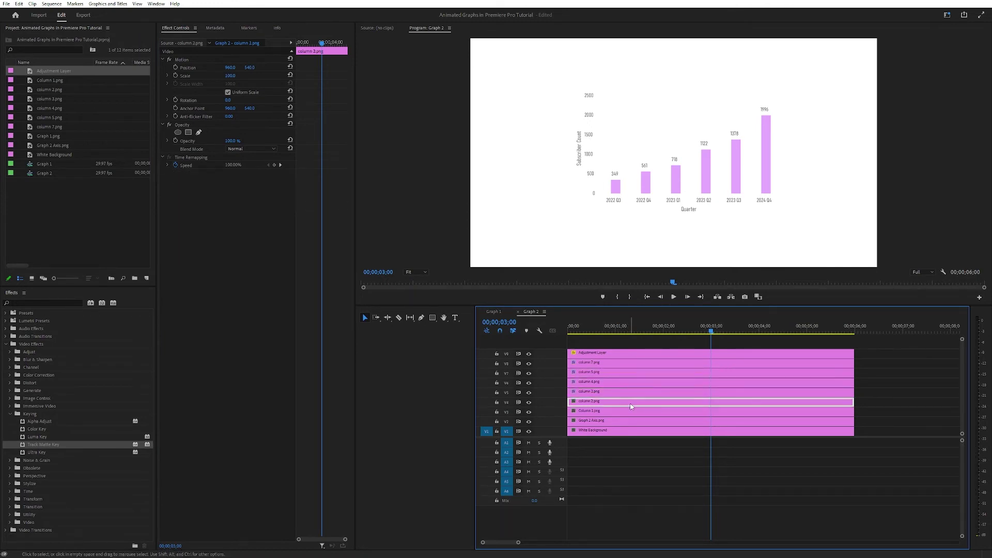
left_click(626, 413)
left_click(621, 420)
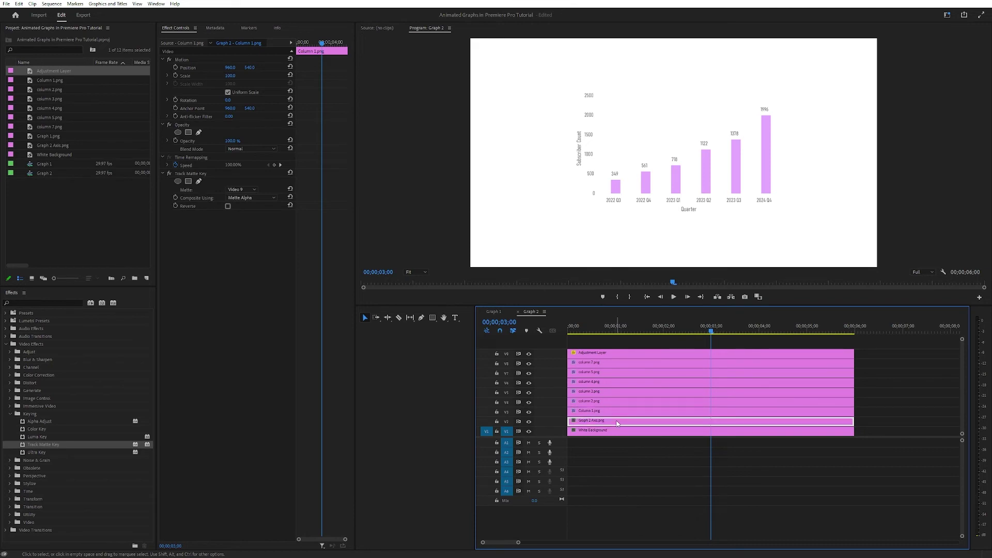
key("Home")
key("space")
Preview the bar animation, then delete the Track Matte Key from the Graph 2 Axis.png clip
key("Home")
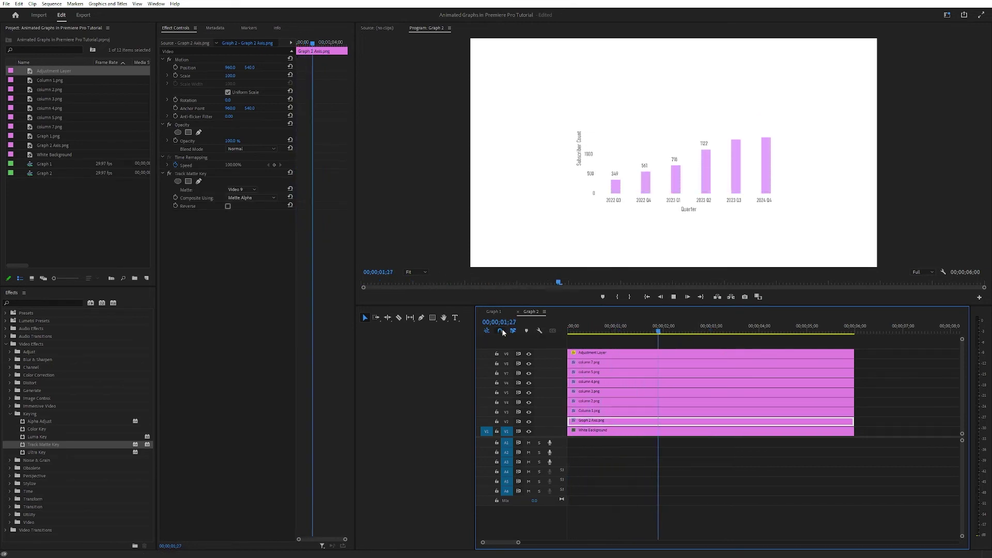
key("space")
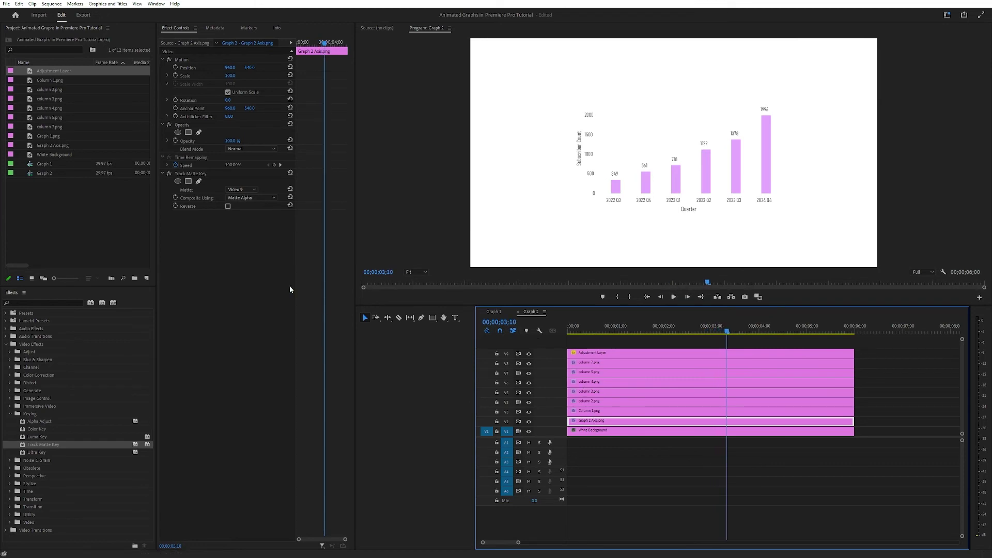
left_click(199, 175)
key("Delete")
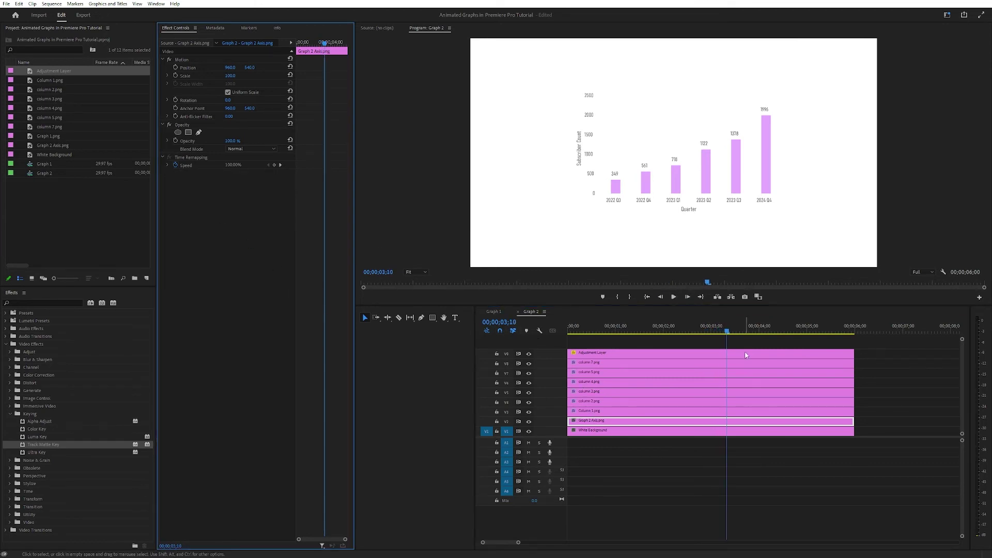
Replay the animation from the start and move the playhead back to 00;00;02;12
left_click(714, 333)
key("Home")
key("space")
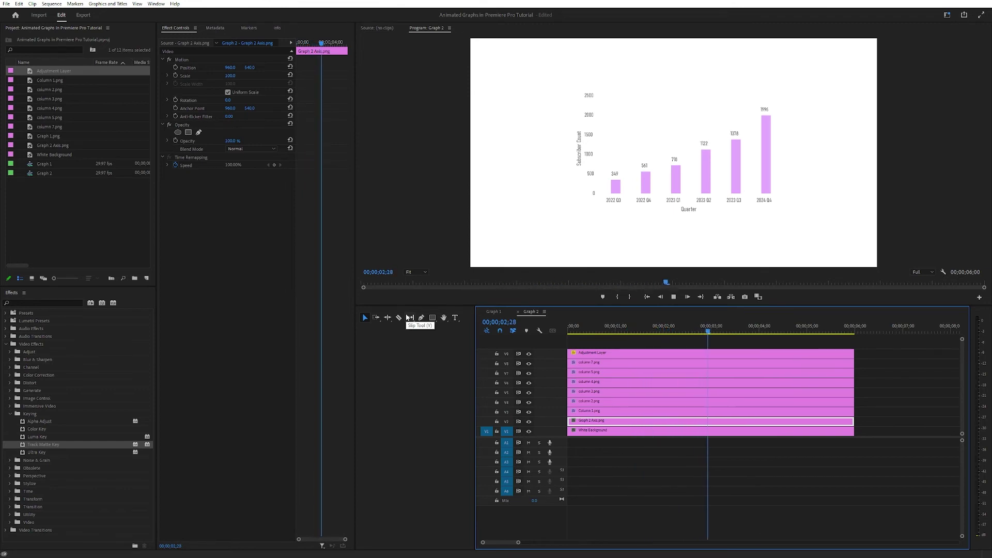
key("space")
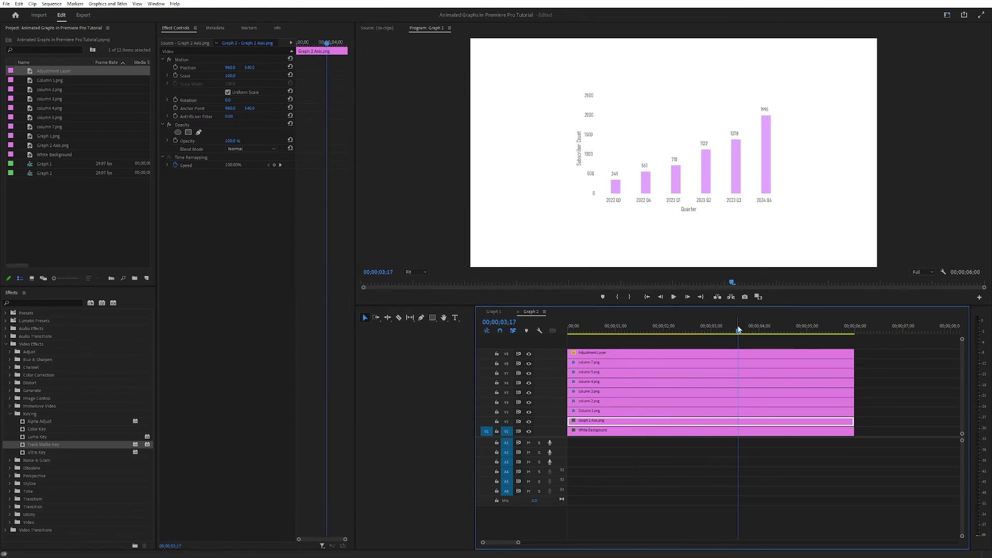
left_click_drag(738, 331, 683, 333)
Enlarge the timeline, copy the Adjustment Layer onto tracks V10–V13, and return the playhead to 0
left_click(597, 356)
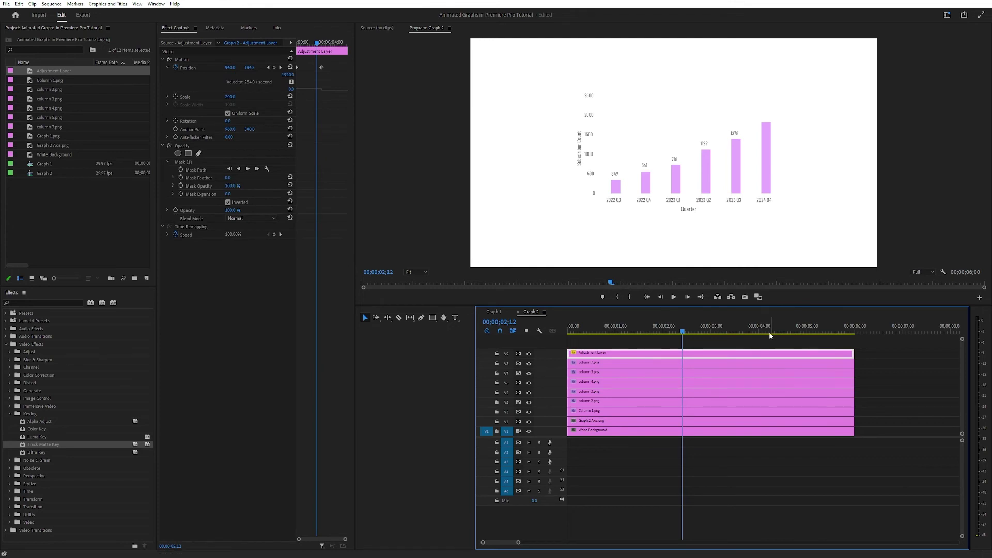
left_click_drag(740, 311, 740, 264)
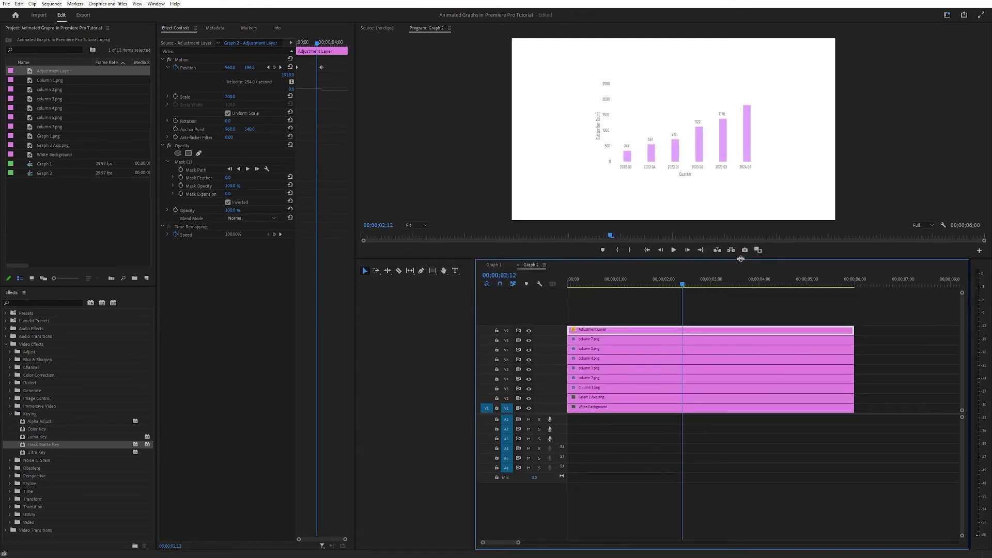
left_click_drag(587, 333, 592, 300, "alt")
scroll(962, 363, "up", 3)
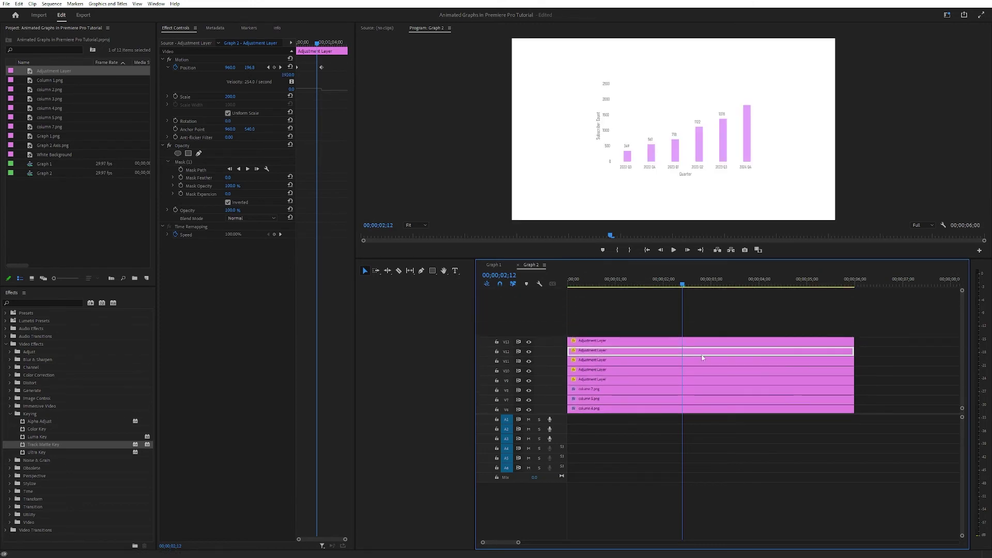
left_click(590, 342)
scroll(589, 344, "down", 3)
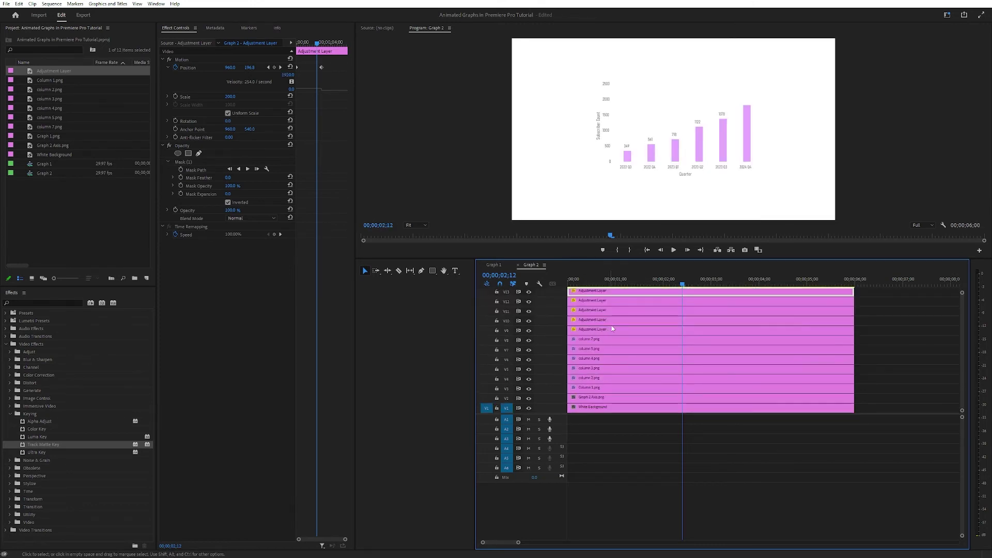
left_click_drag(684, 283, 527, 292)
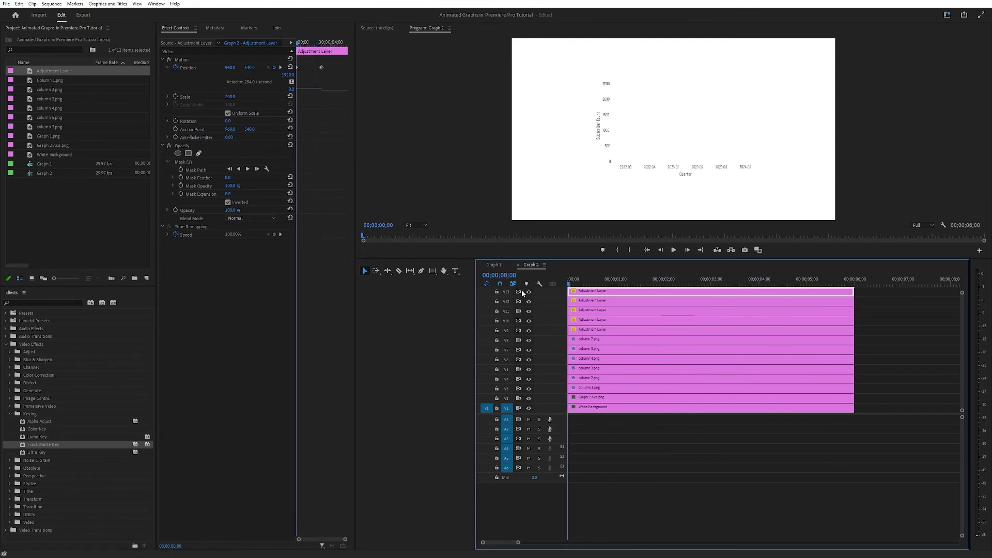
Set column 2's Track Matte to Video 10 and column 3's to Video 11
left_click(590, 389)
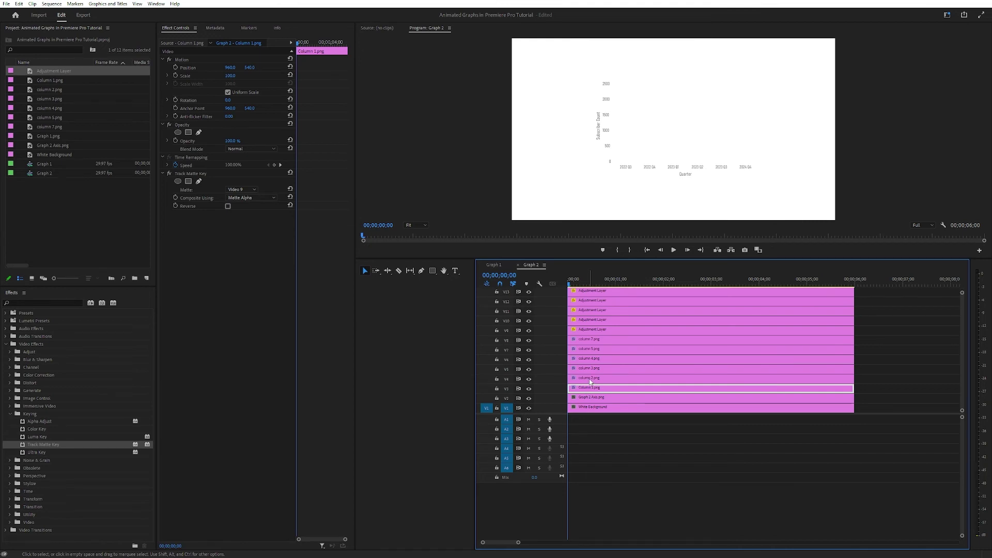
left_click(591, 381)
left_click(242, 190)
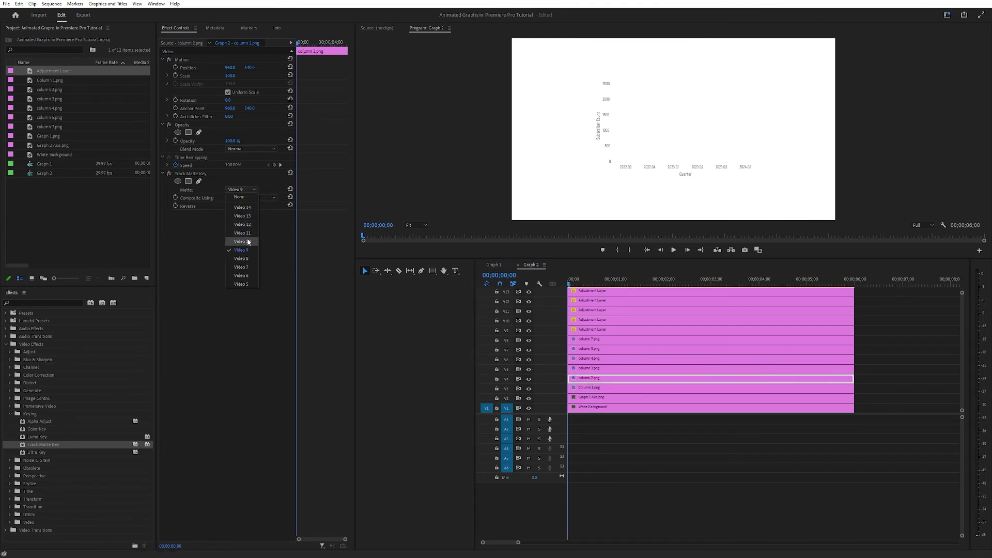
left_click(248, 241)
left_click(586, 369)
left_click(241, 189)
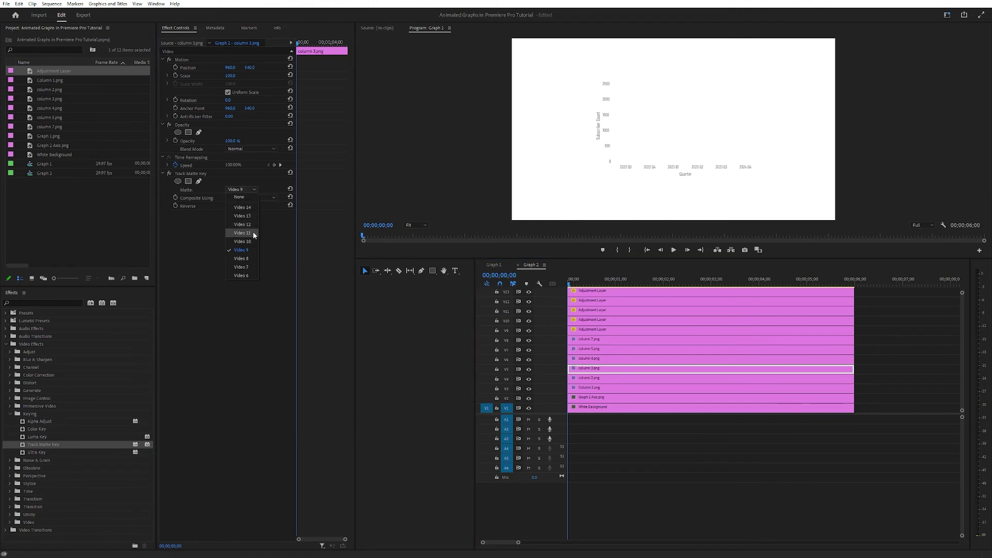
left_click(242, 233)
Set the Track Matte for column 4 to Video 12, column 5 to Video 13, and column 7 to Video 14
left_click(589, 359)
left_click(241, 190)
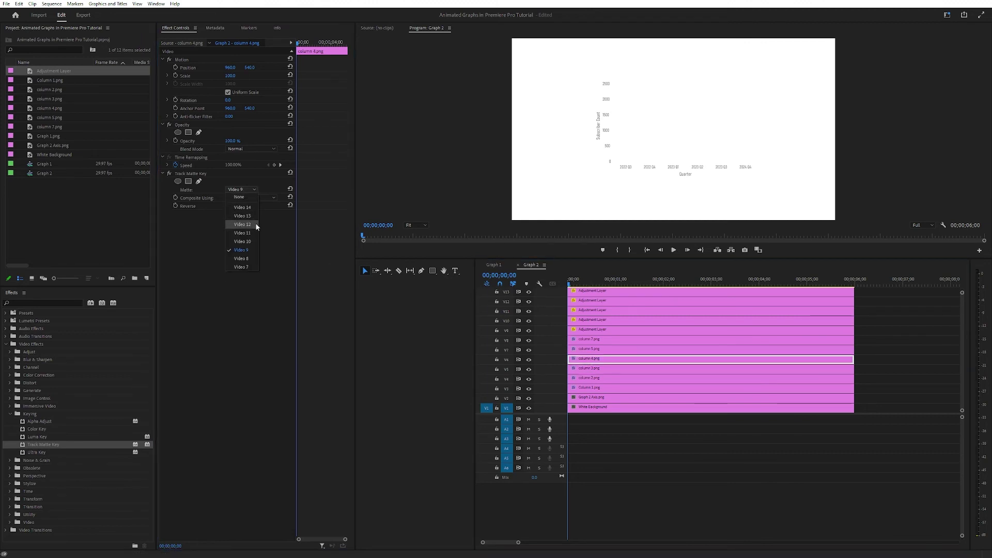
left_click(257, 226)
left_click(574, 350)
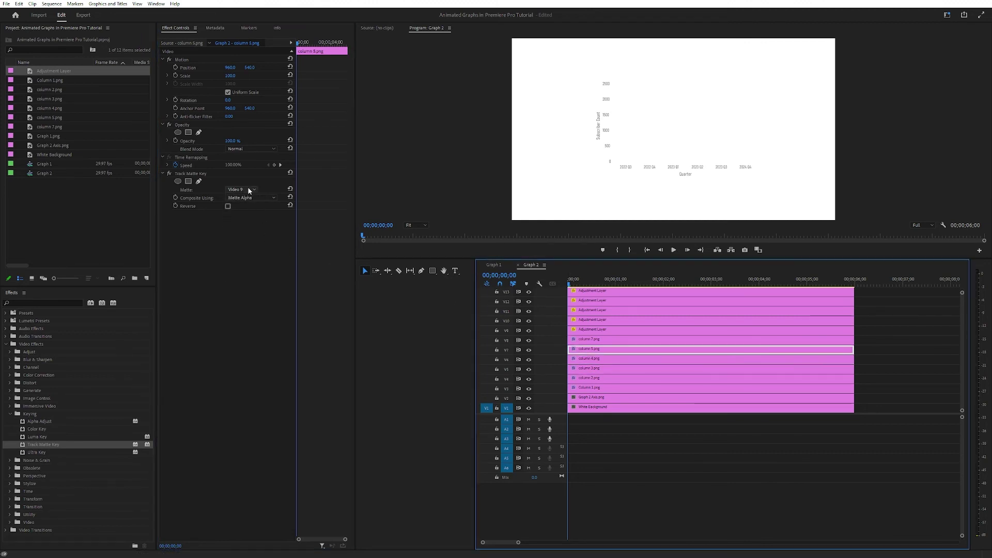
left_click(248, 190)
left_click(248, 217)
left_click(594, 341)
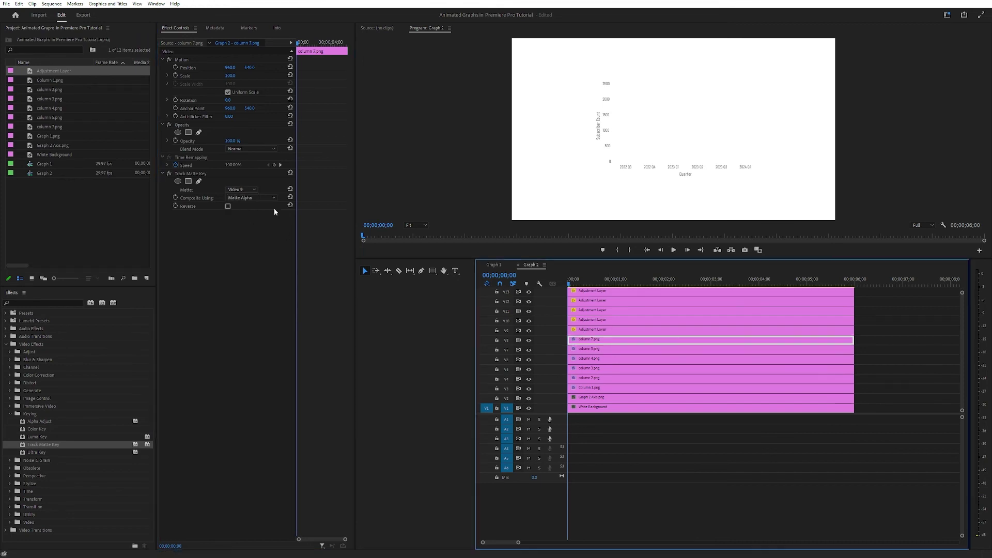
left_click(241, 190)
left_click(251, 212)
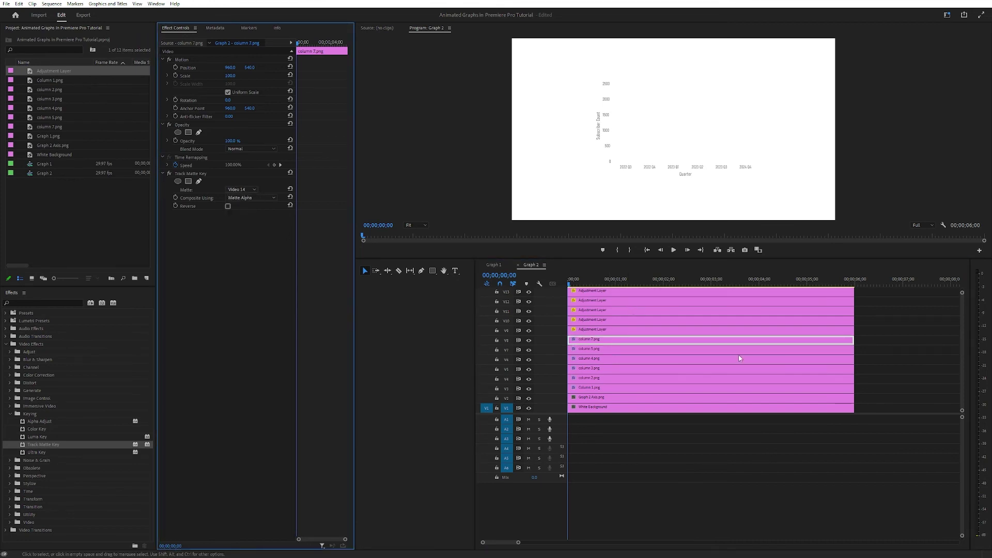
Delay the V10 adjustment layer by 12 frames and the next one further still
scroll(635, 356, "up", 3)
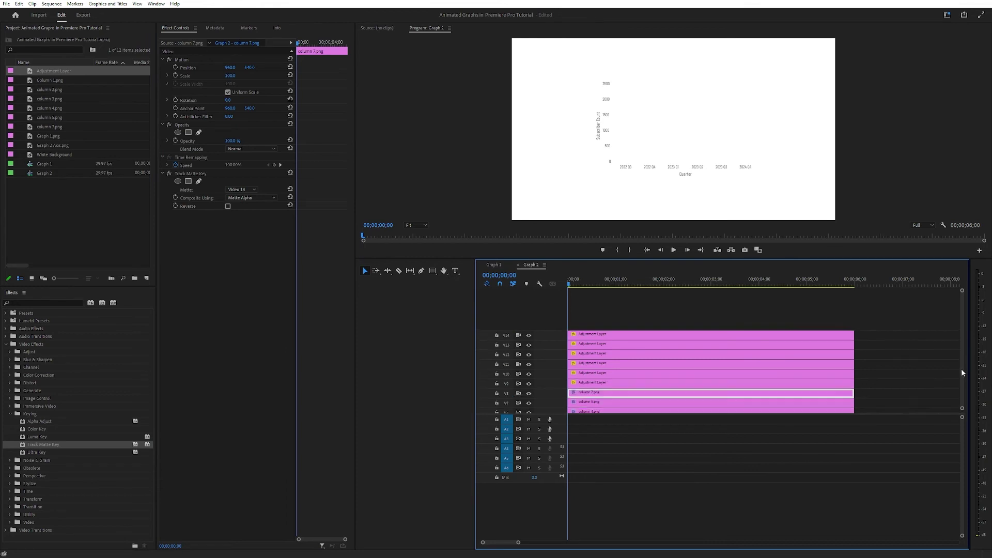
left_click(600, 385)
left_click(585, 375)
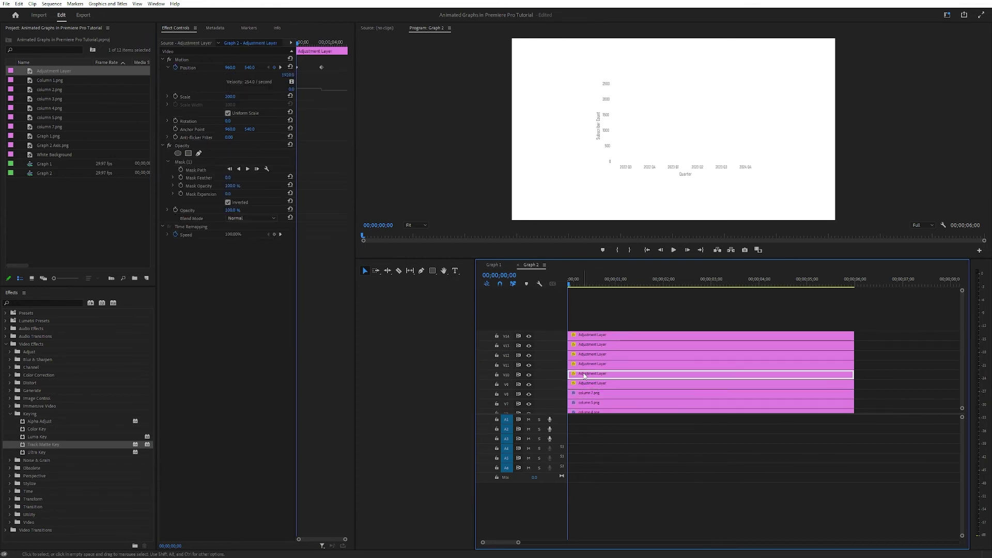
left_click_drag(585, 376, 614, 336)
left_click(595, 346)
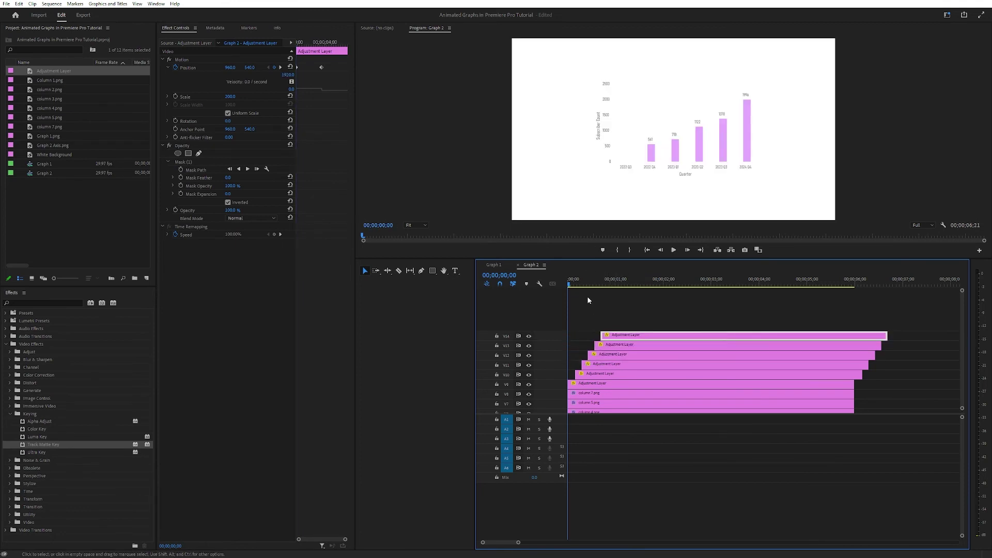
Preview the staggered bar animation from the start, then select the column 2.png clip
key("space")
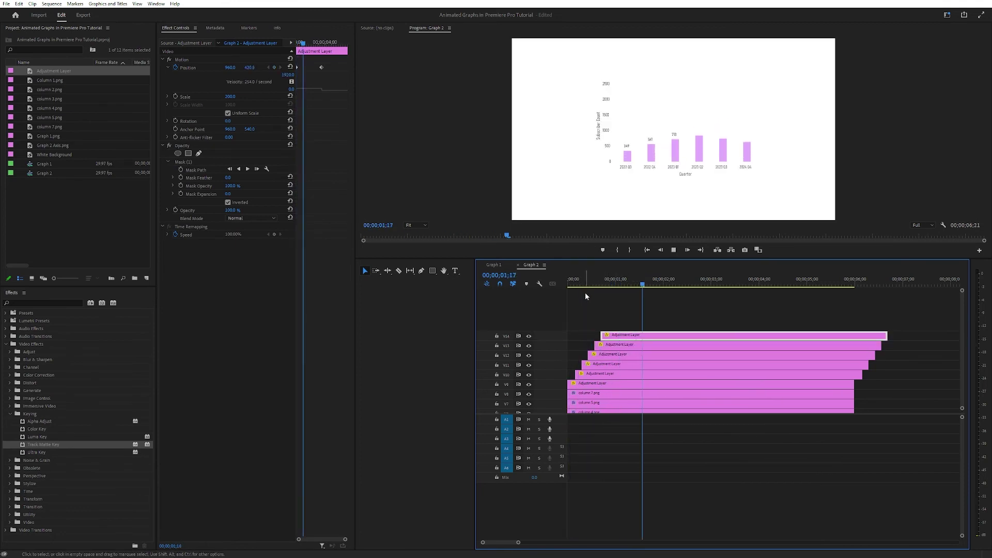
key("space")
key("Home")
key("space")
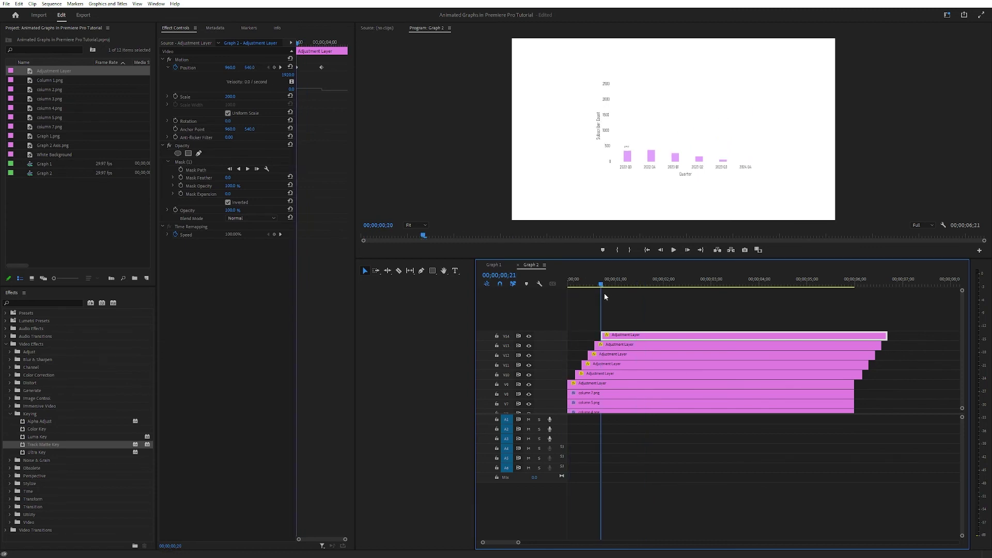
key("space")
key("Home")
scroll(778, 318, "down", 1)
scroll(775, 317, "up", 1)
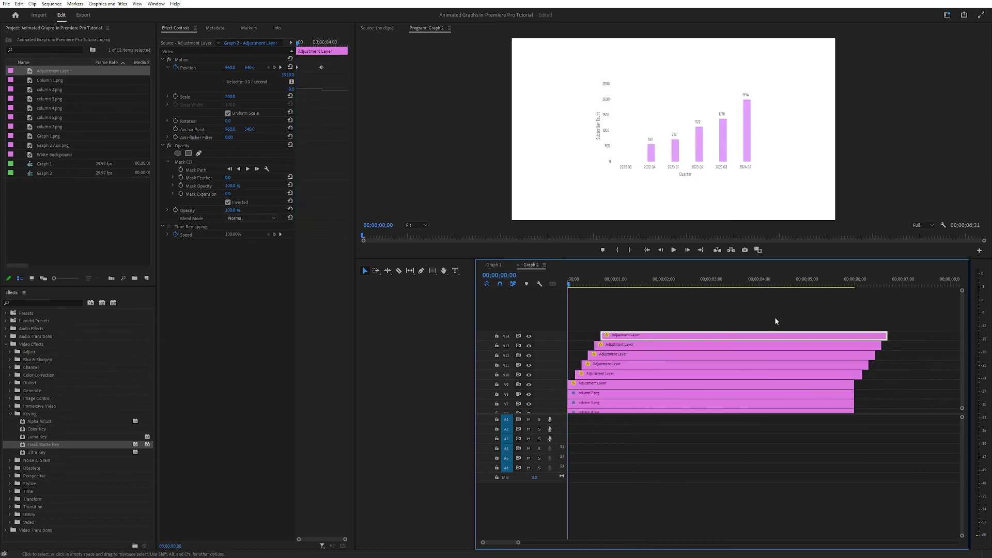
scroll(959, 337, "down", 3)
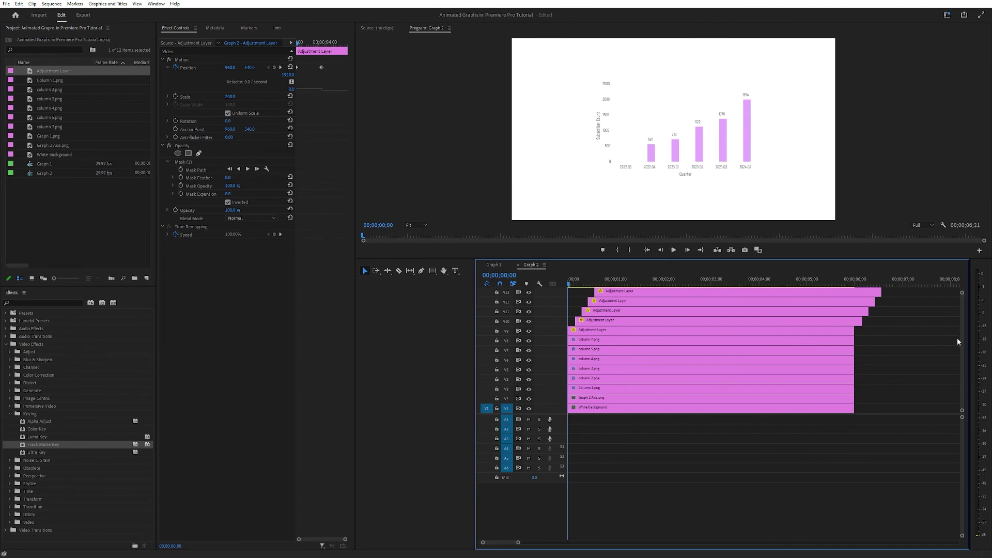
left_click(588, 380)
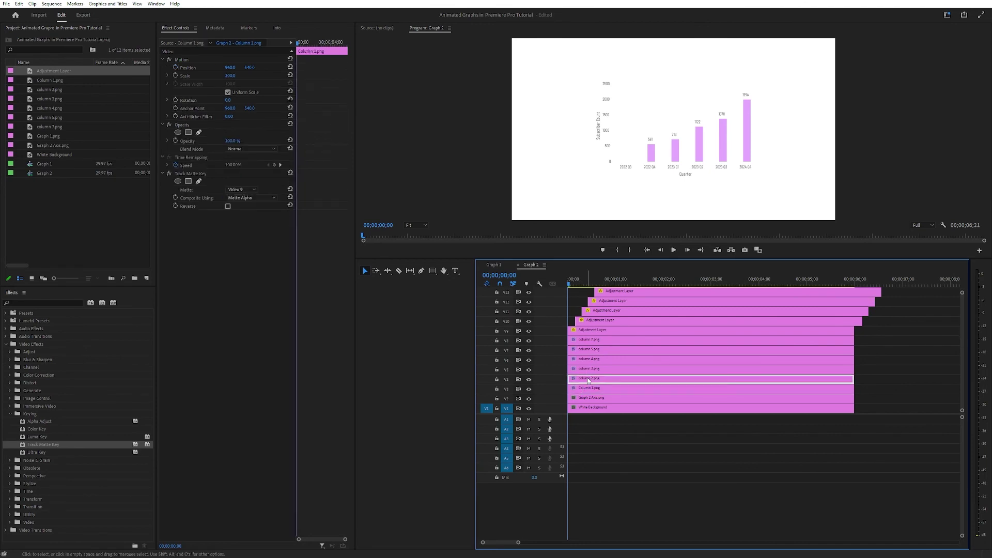
Shift column 2.png later to align with its adjustment layer, then play the sequence to check the timing
left_click_drag(588, 380, 624, 345)
key("space")
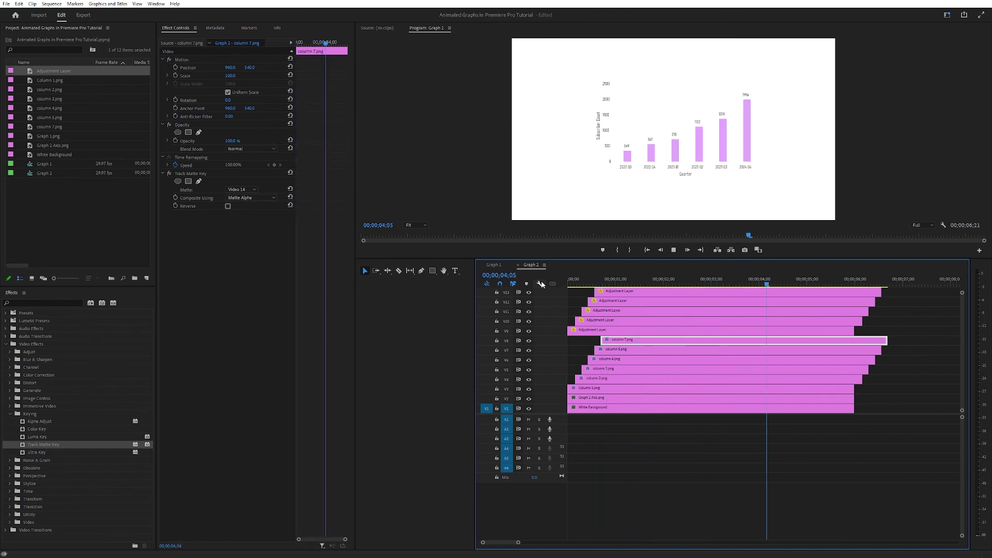
key("space")
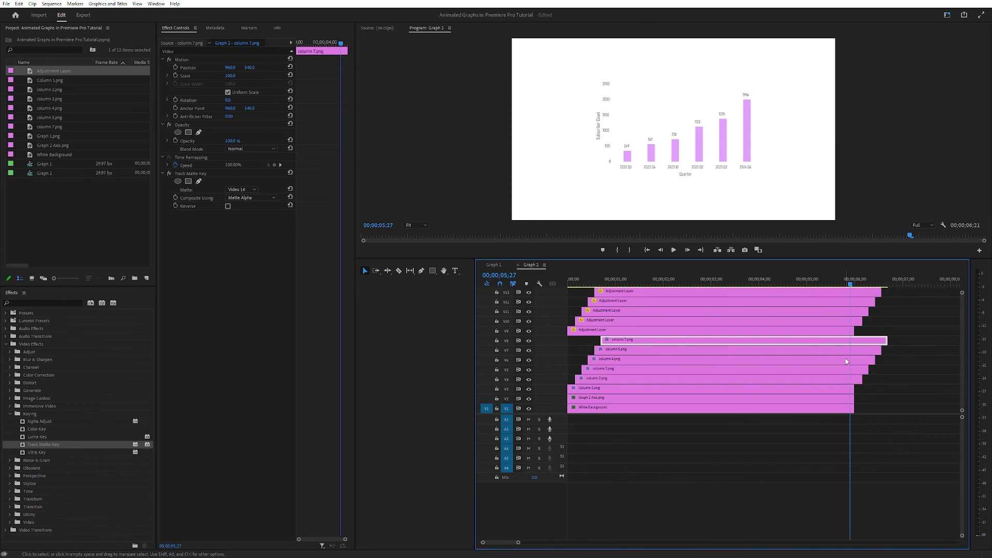